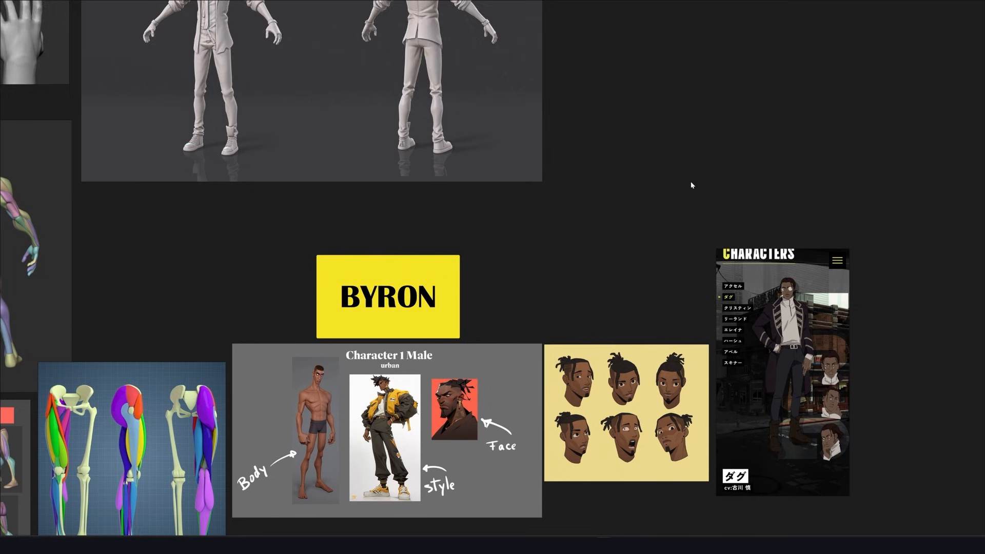
# Examine the finished Byron character and the reference board for his body, clothing style and facial features
pyautogui.moveTo(655, 236); pyautogui.dragTo(665, 160, button='middle')
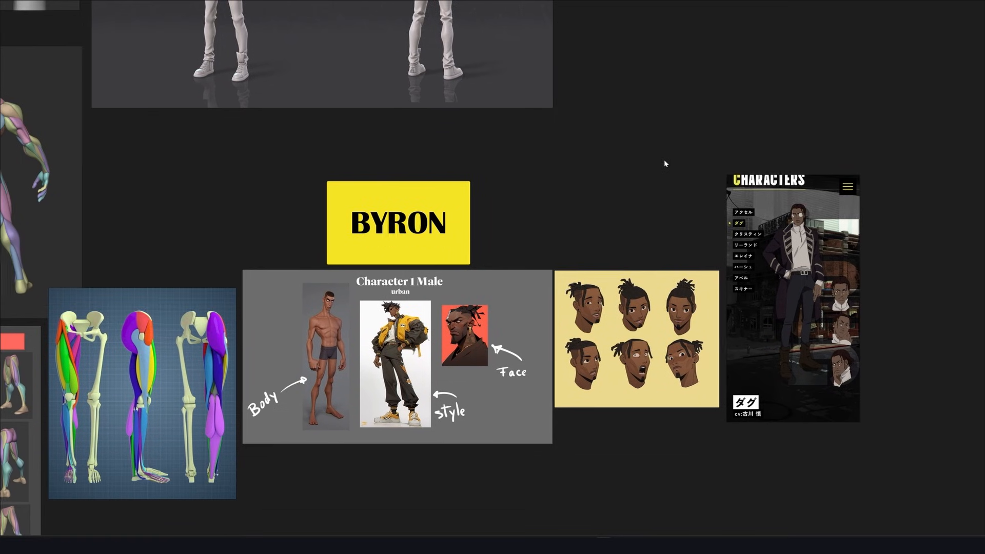
pyautogui.moveTo(647, 202); pyautogui.dragTo(692, 150, button='middle')
pyautogui.moveTo(652, 356)
pyautogui.mouseDown(button='middle')
pyautogui.moveTo(703, 264)
pyautogui.moveTo(735, 236)
pyautogui.mouseUp(button='middle')
pyautogui.moveTo(546, 273)
pyautogui.mouseDown(button='middle')
pyautogui.moveTo(600, 273)
pyautogui.moveTo(623, 286)
pyautogui.moveTo(718, 282)
pyautogui.mouseUp(button='middle')
pyautogui.moveTo(510, 281)
pyautogui.mouseDown(button='middle')
pyautogui.moveTo(677, 282)
pyautogui.moveTo(555, 278)
pyautogui.moveTo(610, 278)
pyautogui.mouseUp(button='middle')
pyautogui.moveTo(549, 208); pyautogui.dragTo(600, 287, button='middle')
pyautogui.moveTo(566, 182); pyautogui.dragTo(566, 241, button='middle')
pyautogui.moveTo(599, 149); pyautogui.dragTo(598, 236, button='middle')
pyautogui.scroll(-2, 599, 236)
pyautogui.moveTo(682, 169); pyautogui.dragTo(590, 240, button='middle')
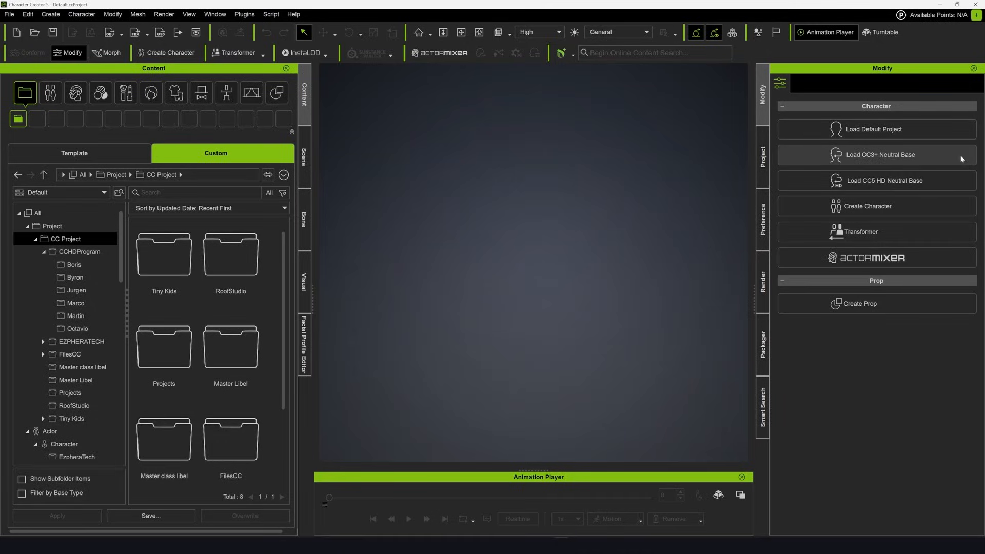
# Load the CC3+ Neutral Base character and dress it in the Boxers_A underwear
pyautogui.click(949, 155)
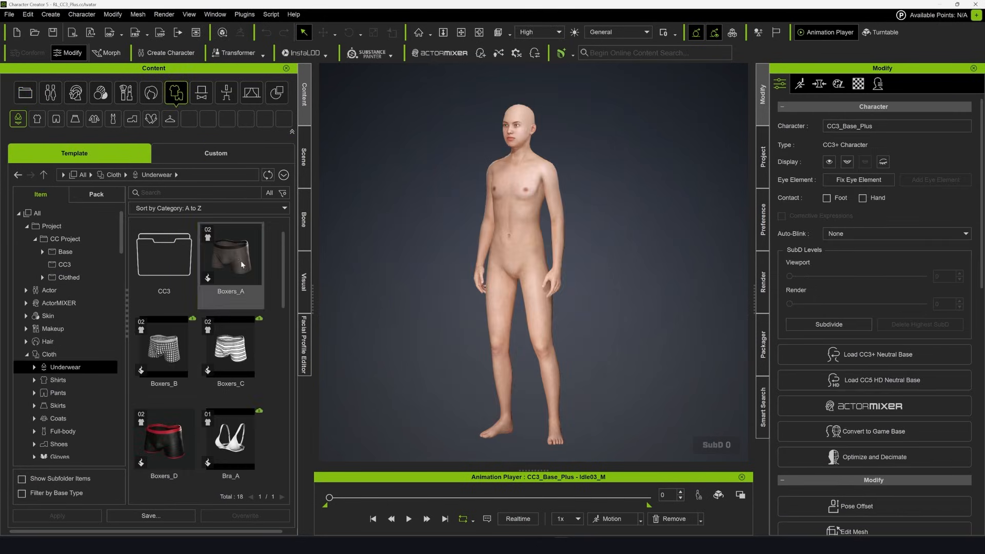
pyautogui.moveTo(241, 260); pyautogui.dragTo(534, 248)
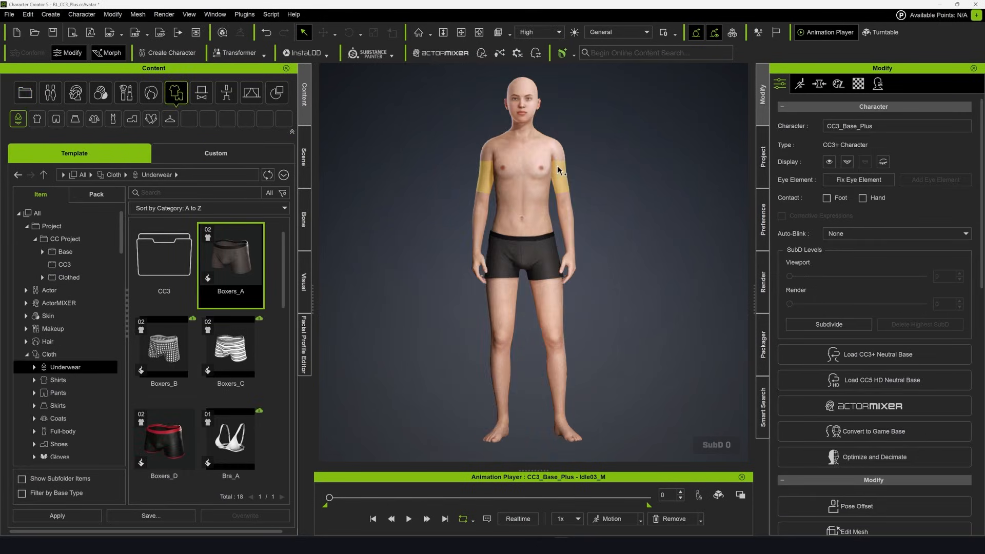
pyautogui.click(563, 177)
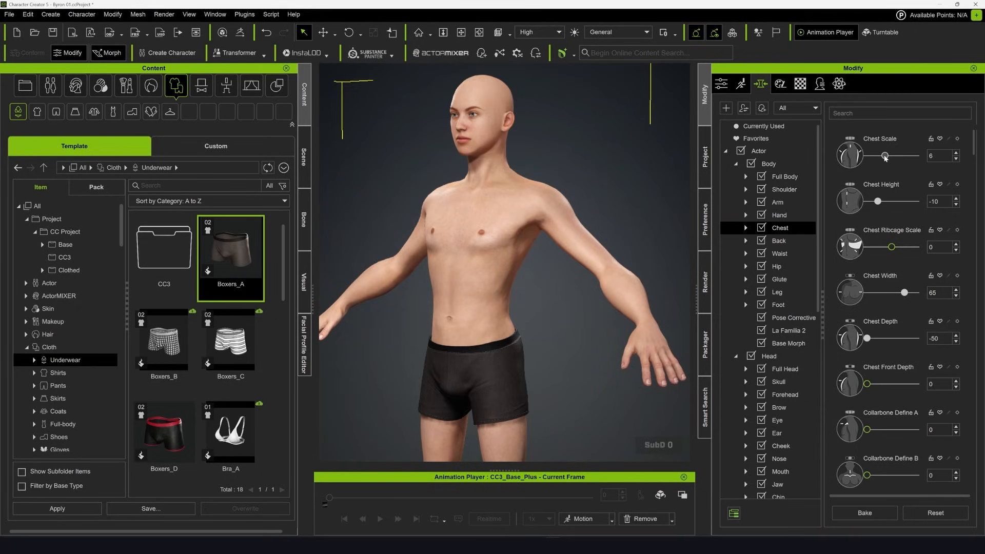
# Reshape the character's torso with body morphs, setting Chest Scale to 37, Shoulder Scale to 26 and Abdomen Depth to -60
pyautogui.moveTo(885, 157); pyautogui.dragTo(896, 161)
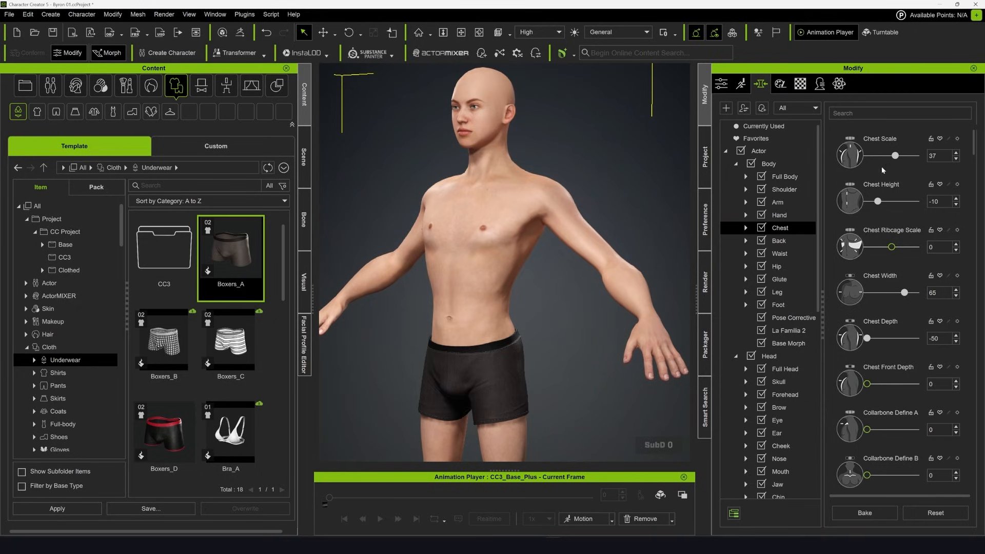
pyautogui.click(590, 237)
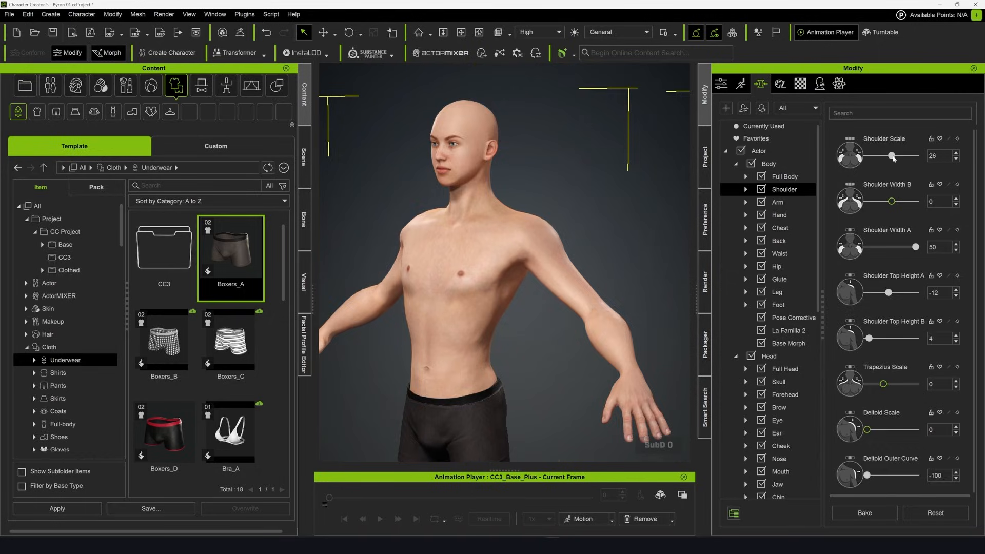
pyautogui.click(496, 290)
pyautogui.moveTo(586, 282); pyautogui.dragTo(577, 211, button='middle')
pyautogui.moveTo(593, 338); pyautogui.dragTo(592, 312, button='middle')
pyautogui.scroll(-3, 592, 312)
pyautogui.moveTo(591, 312); pyautogui.dragTo(644, 333, button='right')
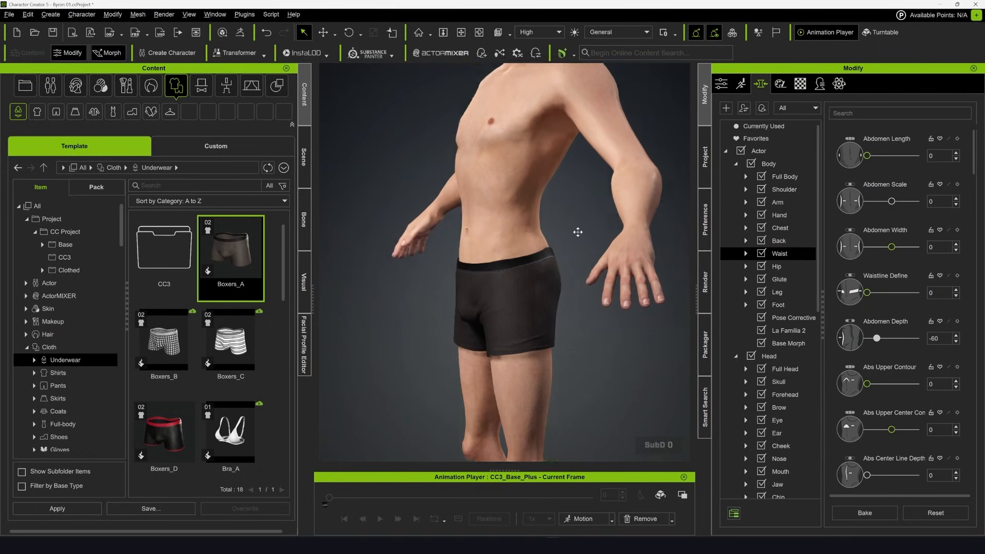
pyautogui.moveTo(644, 334); pyautogui.dragTo(589, 321, button='middle')
pyautogui.scroll(-3, 589, 322)
pyautogui.moveTo(567, 316); pyautogui.dragTo(594, 318, button='right')
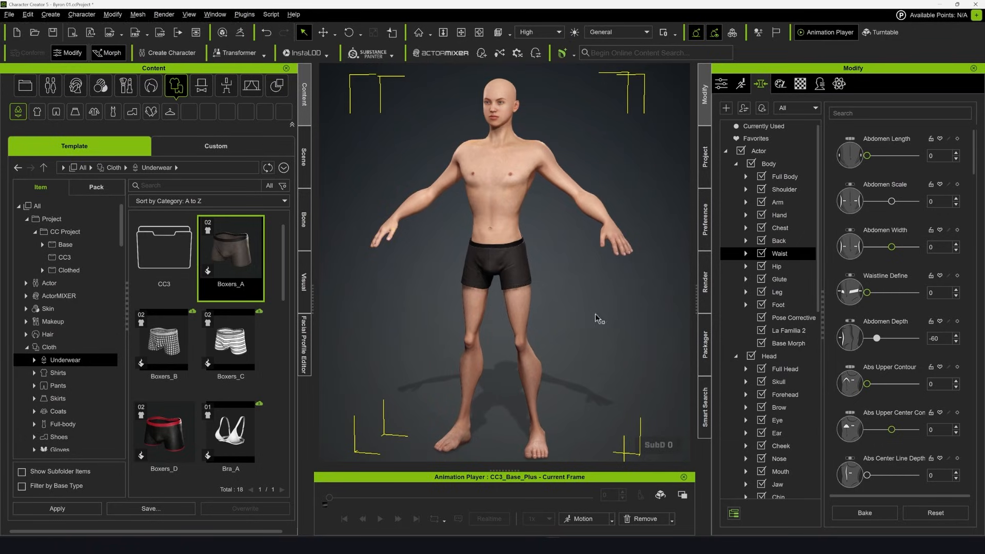
# Enlarge the character's feet with the Foot Scale morph and inspect the body proportions from several angles
pyautogui.moveTo(614, 230); pyautogui.dragTo(617, 237)
pyautogui.moveTo(623, 313); pyautogui.dragTo(612, 301, button='right')
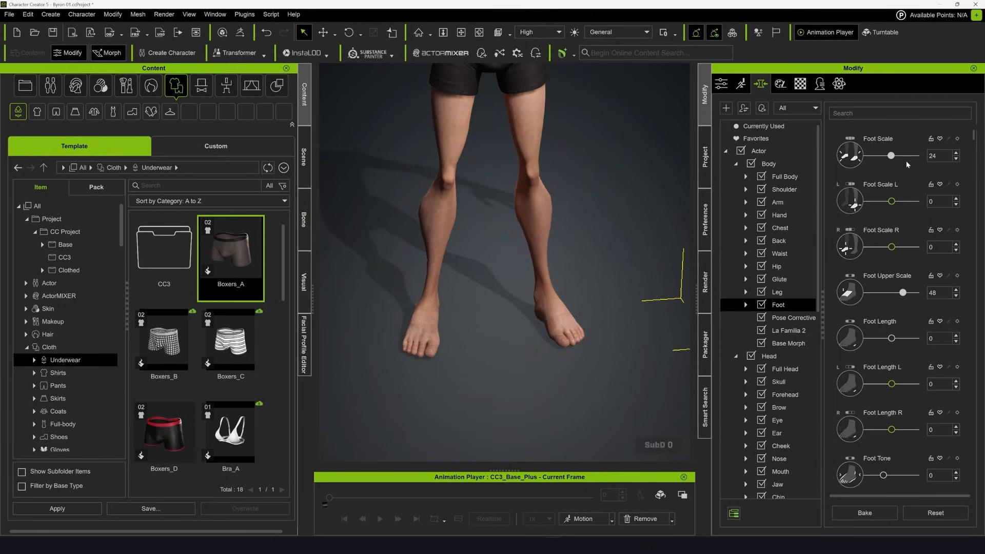
pyautogui.moveTo(893, 157); pyautogui.dragTo(899, 159)
pyautogui.scroll(-3, 657, 200)
pyautogui.moveTo(559, 154); pyautogui.dragTo(545, 277, button='middle')
pyautogui.moveTo(545, 277); pyautogui.dragTo(692, 288, button='right')
pyautogui.scroll(-3, 541, 290)
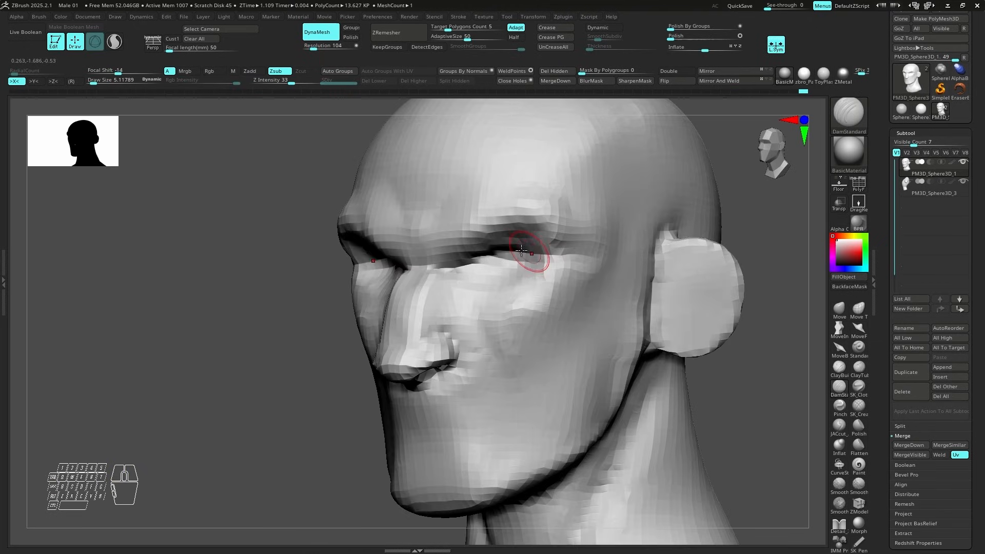
# Switch to ZBrush and sculpt the character's head, shaping the face, ears and nostrils from the blocked-in form
pyautogui.moveTo(542, 259); pyautogui.dragTo(616, 235)
pyautogui.moveTo(615, 235); pyautogui.dragTo(523, 251)
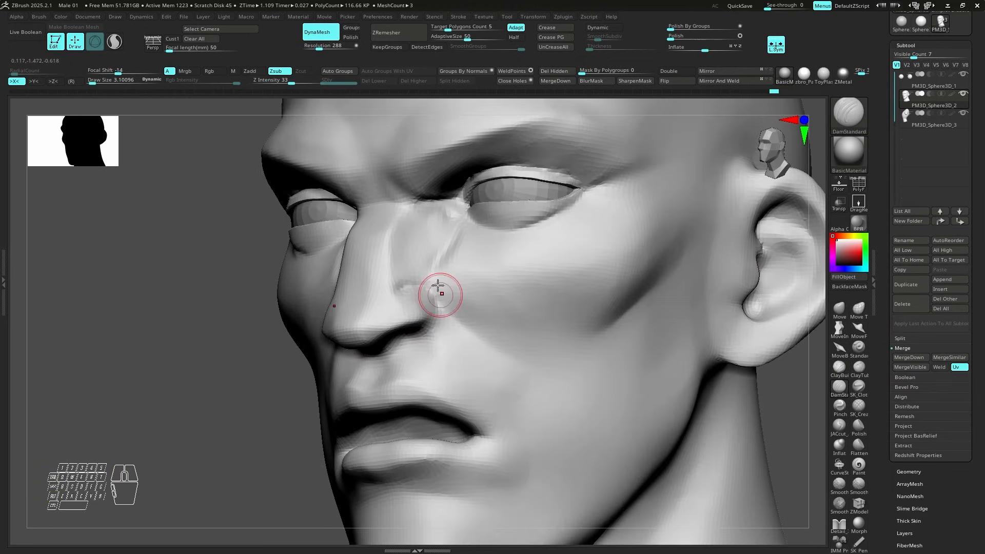
pyautogui.moveTo(438, 286)
pyautogui.mouseDown()
pyautogui.moveTo(398, 286)
pyautogui.moveTo(418, 287)
pyautogui.mouseUp()
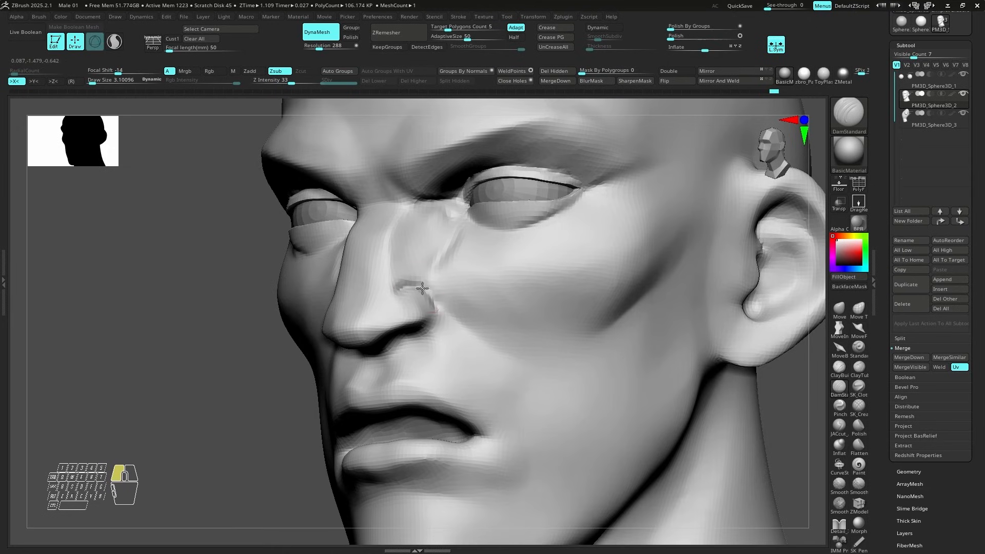
pyautogui.moveTo(498, 311); pyautogui.dragTo(473, 315)
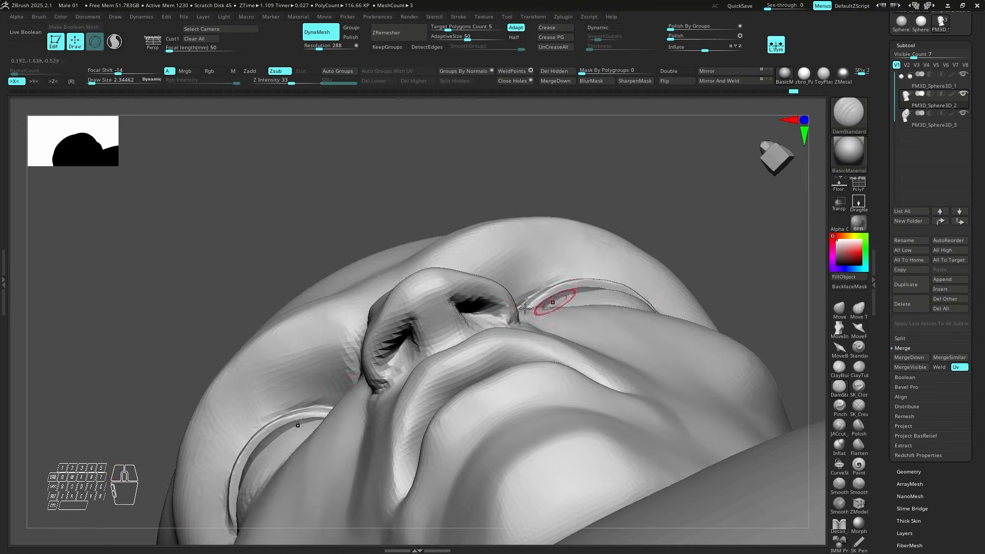
pyautogui.moveTo(485, 308); pyautogui.dragTo(477, 320)
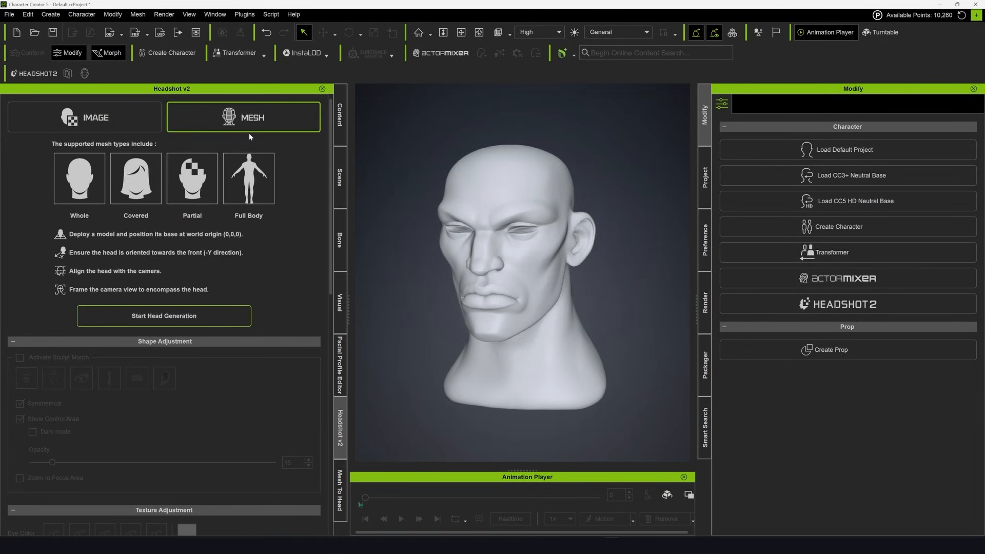
# Switch to Character Creator, open Mesh To Head for the sculpted head and place alignment points around the brow and eye
pyautogui.click(340, 490)
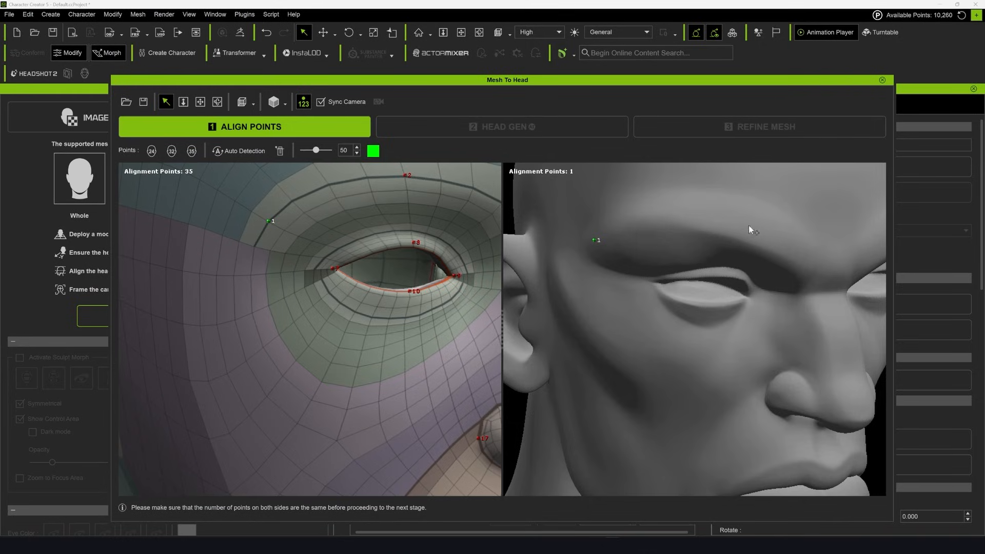
pyautogui.moveTo(724, 245); pyautogui.dragTo(724, 283, button='right')
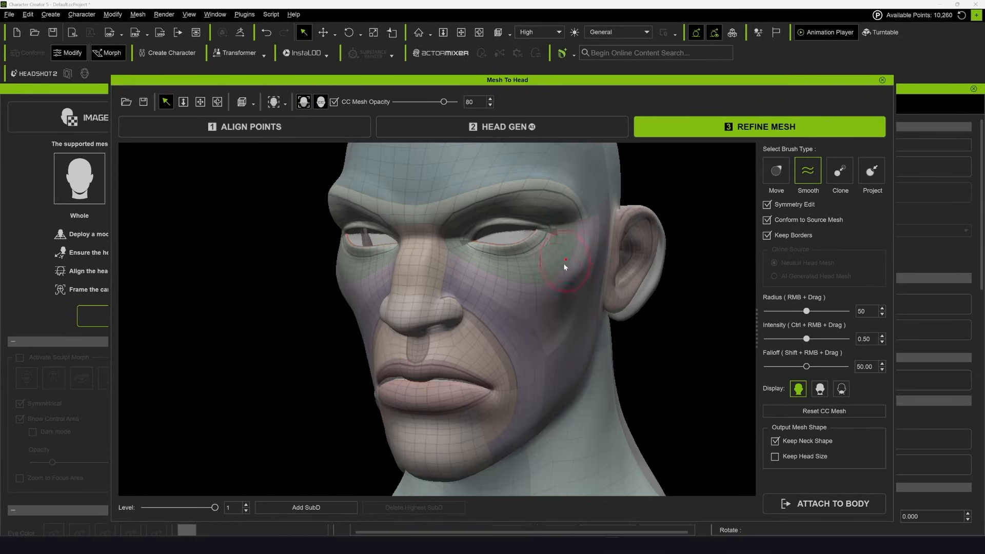
# Refine the generated head mesh with the Smooth brush at subdivision level 2 and attach it to a male body
pyautogui.moveTo(529, 314); pyautogui.dragTo(527, 278, button='middle')
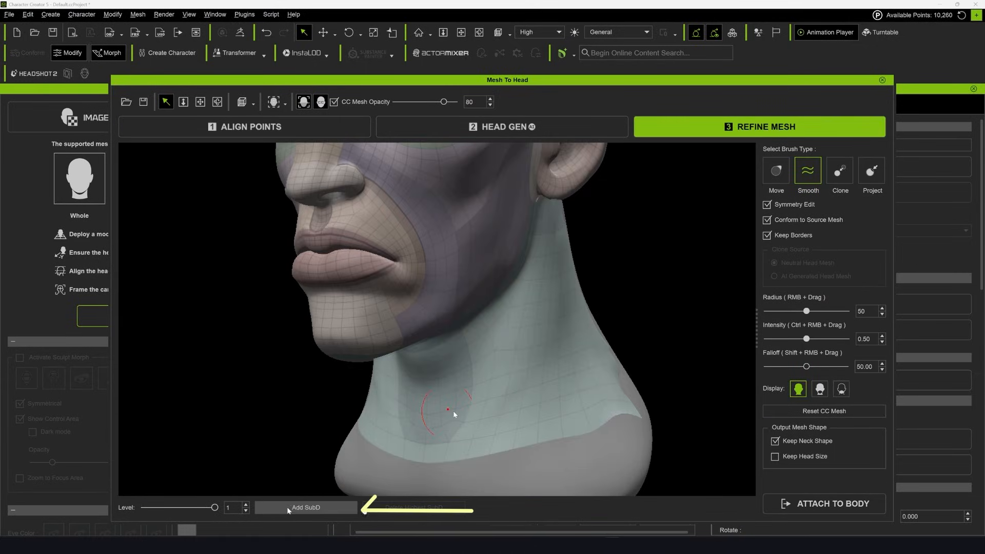
pyautogui.click(296, 508)
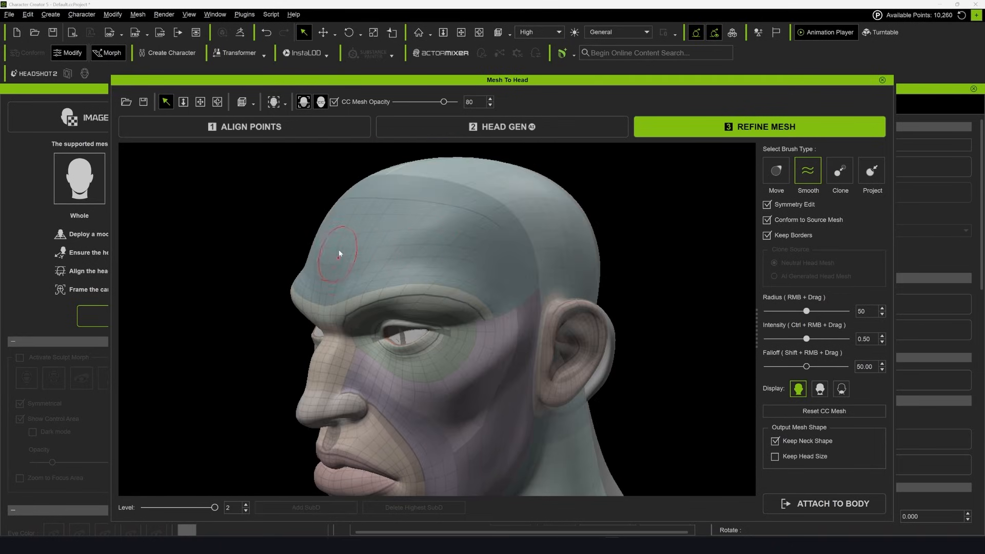
pyautogui.moveTo(550, 274); pyautogui.dragTo(523, 241, button='middle')
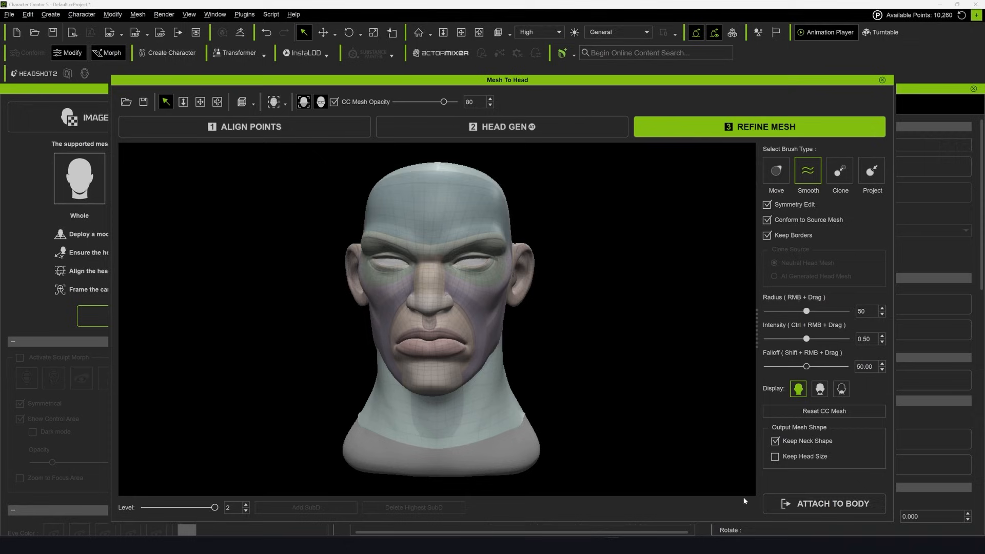
pyautogui.click(785, 503)
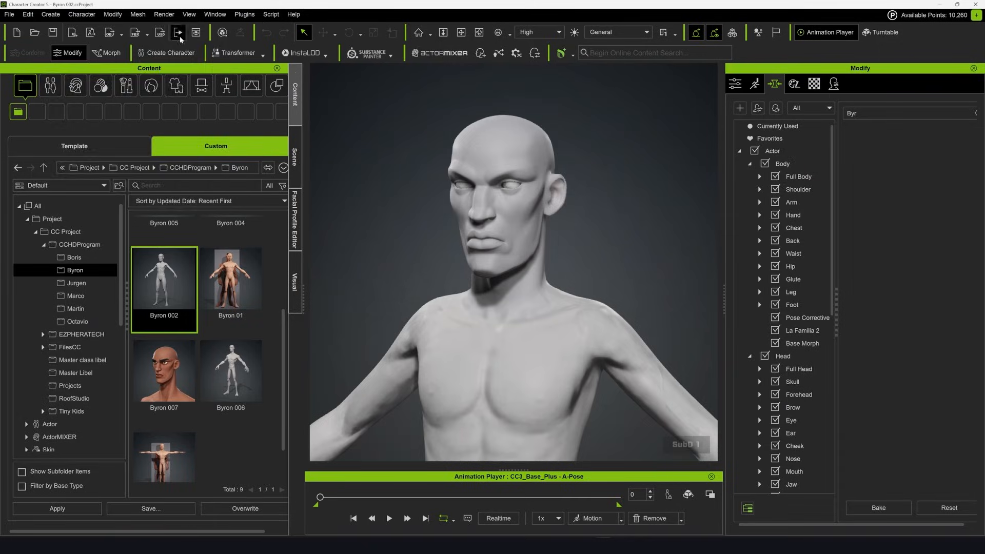
# Create a Head-category morph slider named Head_Byron and apply that morph to the character with the customised body
pyautogui.click(51, 14)
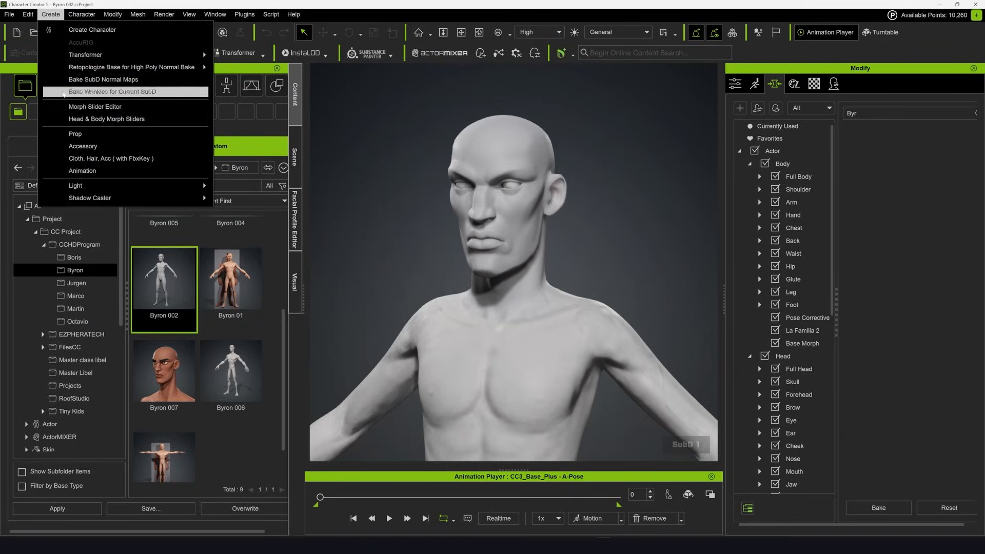
pyautogui.click(108, 120)
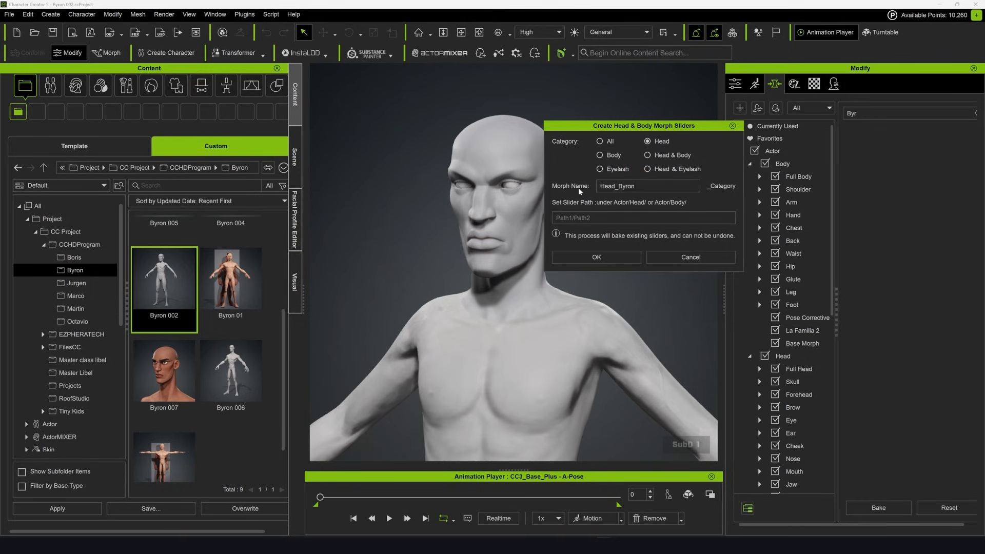
pyautogui.click(596, 257)
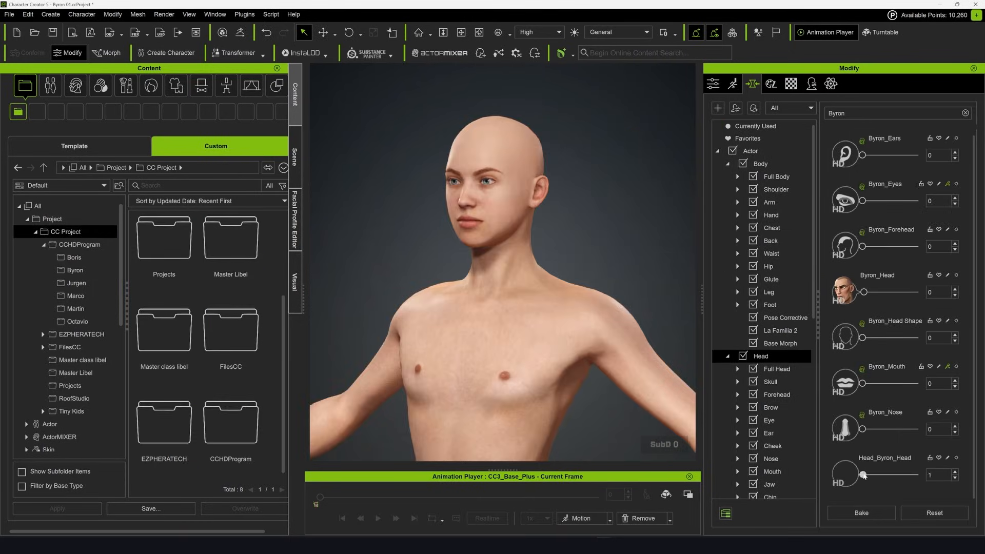
pyautogui.moveTo(864, 475); pyautogui.dragTo(917, 475)
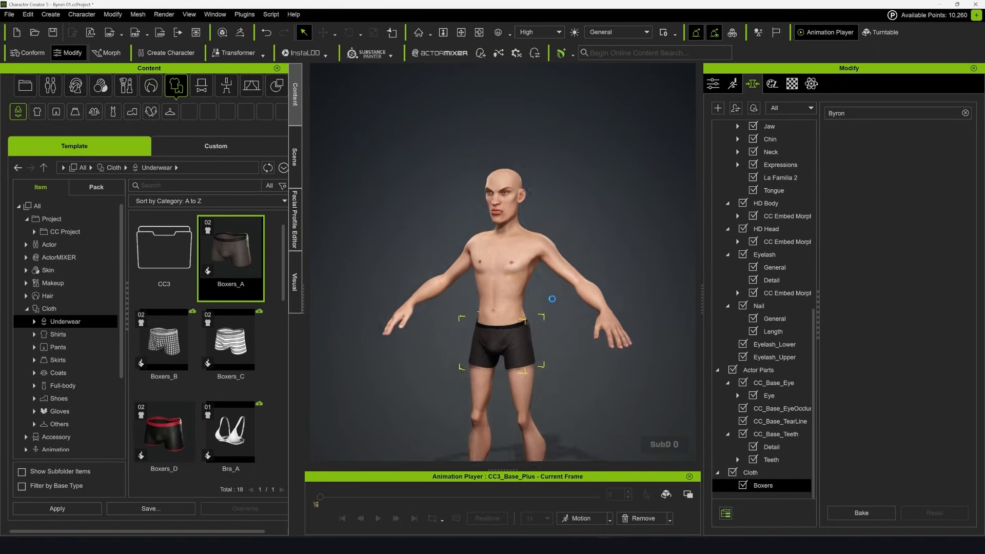
# Send the character and boxers to ZBrush through GoZ in A-Pose, with Relink CC Polygroup enabled
pyautogui.click(545, 314)
pyautogui.moveTo(546, 314)
pyautogui.keyDown('alt'); pyautogui.mouseDown()
pyautogui.moveTo(473, 323)
pyautogui.moveTo(529, 322)
pyautogui.mouseUp(); pyautogui.keyUp('alt')
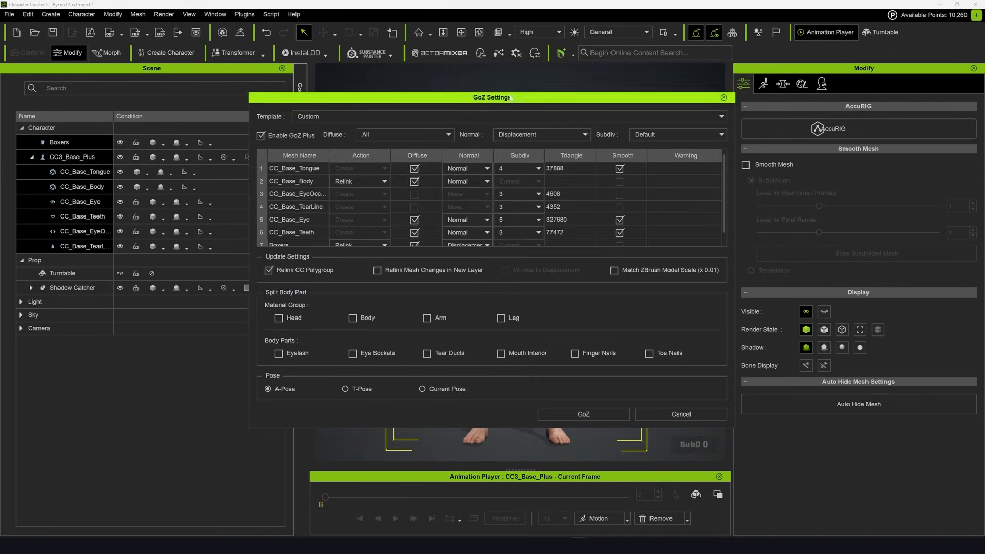
pyautogui.moveTo(511, 98); pyautogui.dragTo(508, 102)
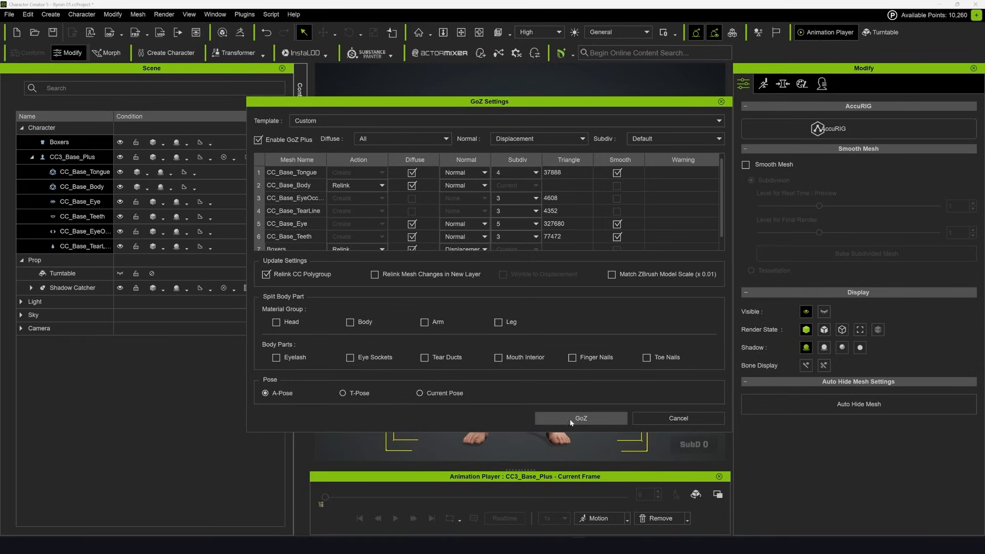
pyautogui.click(589, 424)
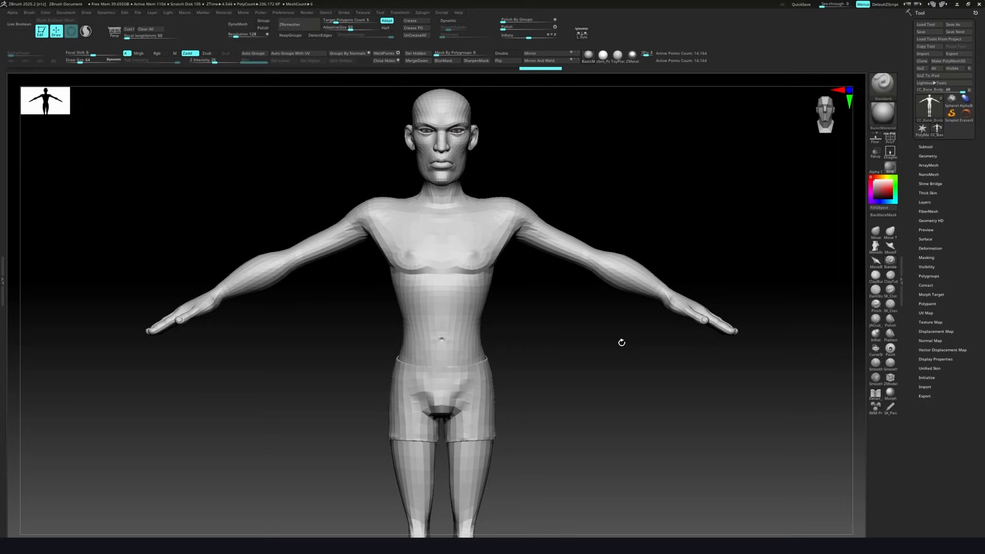
# Mask the body above the knees and move the lower legs slightly downward with the Transpose gizmo to lengthen them
pyautogui.moveTo(620, 343)
pyautogui.mouseDown()
pyautogui.moveTo(700, 265)
pyautogui.moveTo(640, 253)
pyautogui.mouseUp()
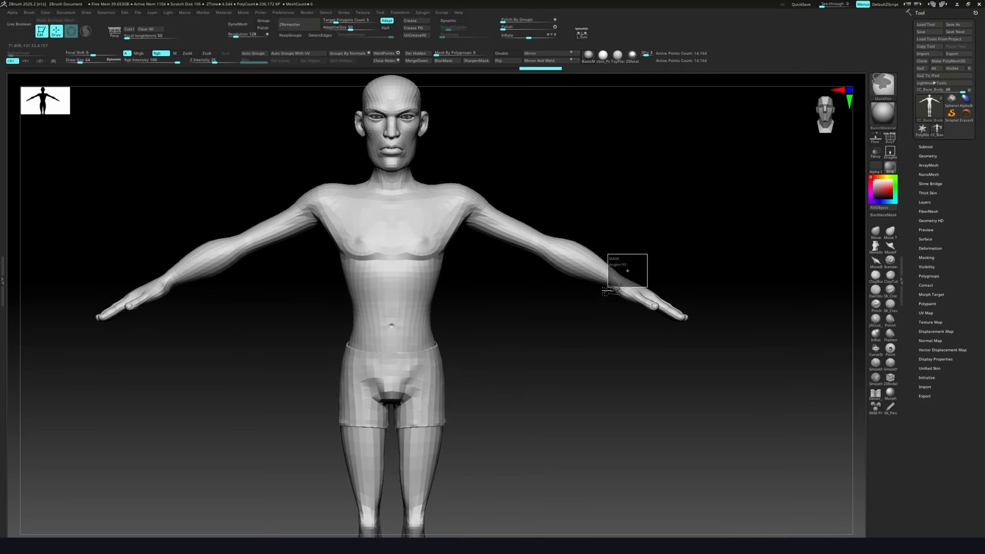
pyautogui.keyDown('ctrl'); pyautogui.click(884, 92); pyautogui.keyUp('ctrl')
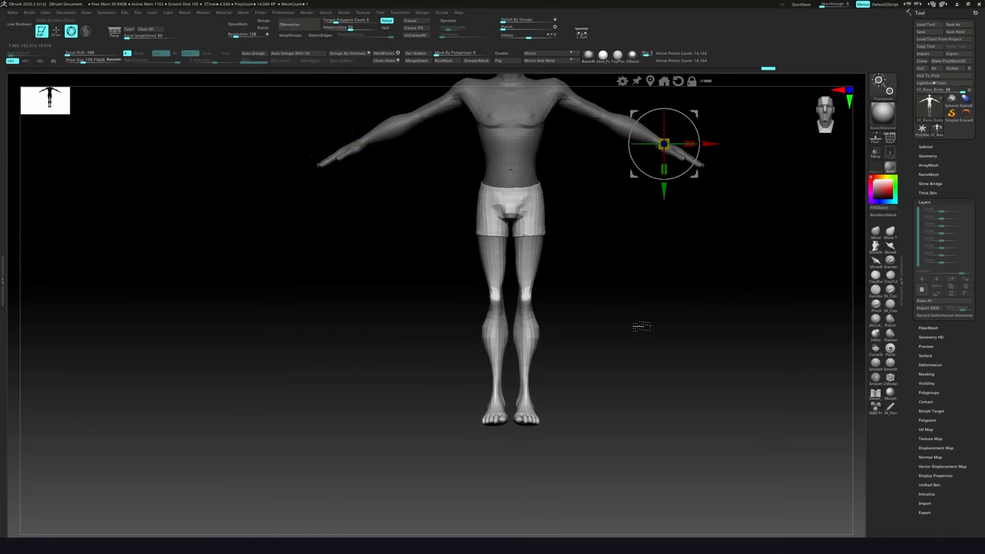
pyautogui.keyDown('alt'); pyautogui.click(633, 94); pyautogui.keyUp('alt')
pyautogui.keyDown('ctrl'); pyautogui.moveTo(624, 256); pyautogui.dragTo(625, 323, button='right'); pyautogui.keyUp('ctrl')
pyautogui.moveTo(556, 328); pyautogui.dragTo(562, 329)
pyautogui.moveTo(518, 376); pyautogui.dragTo(519, 378)
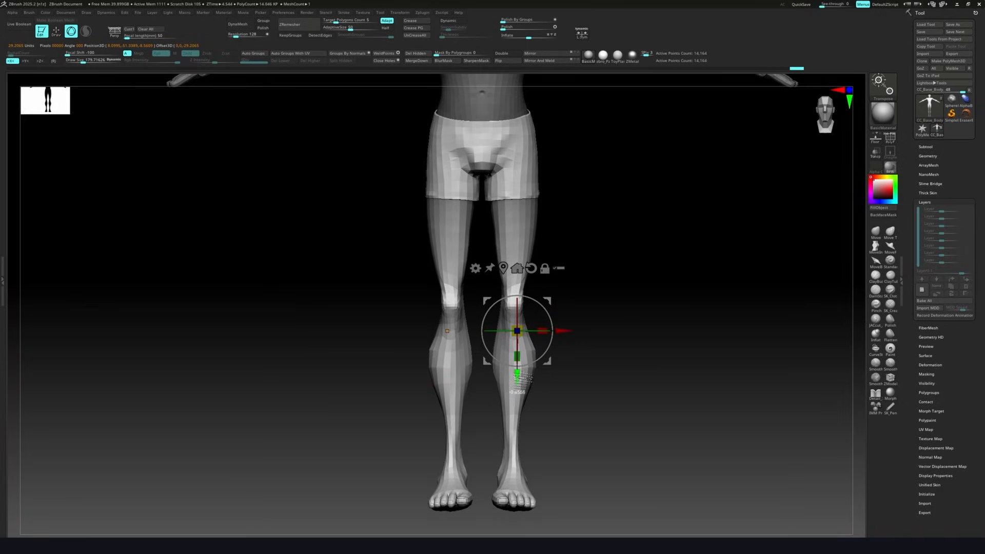
pyautogui.press('q')
pyautogui.press('f')
pyautogui.moveTo(629, 323)
pyautogui.mouseDown()
pyautogui.moveTo(645, 286)
pyautogui.moveTo(633, 326)
pyautogui.moveTo(593, 326)
pyautogui.moveTo(645, 326)
pyautogui.moveTo(618, 318)
pyautogui.moveTo(583, 329)
pyautogui.mouseUp()
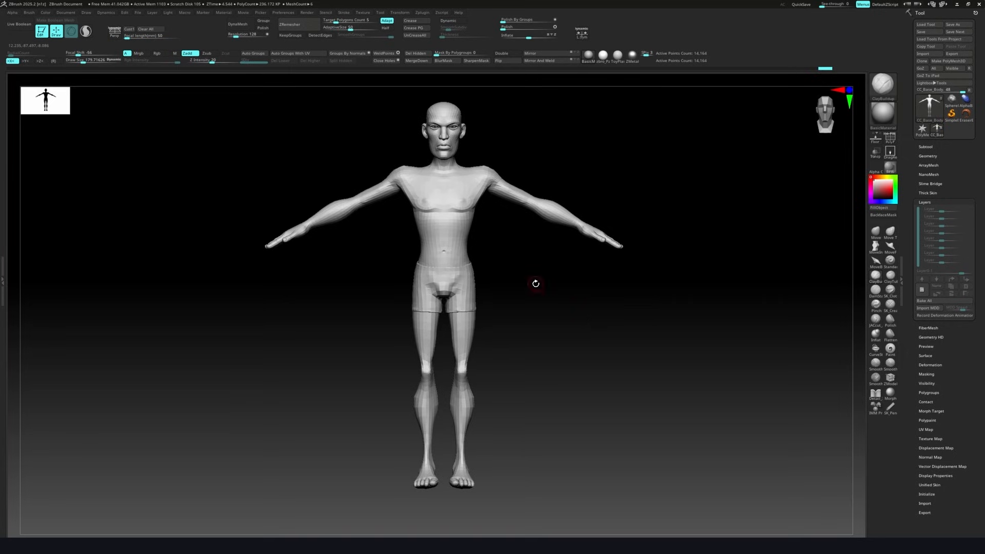
# Export all subtools through GoZ back to Character Creator
pyautogui.click(935, 69)
pyautogui.click(553, 273)
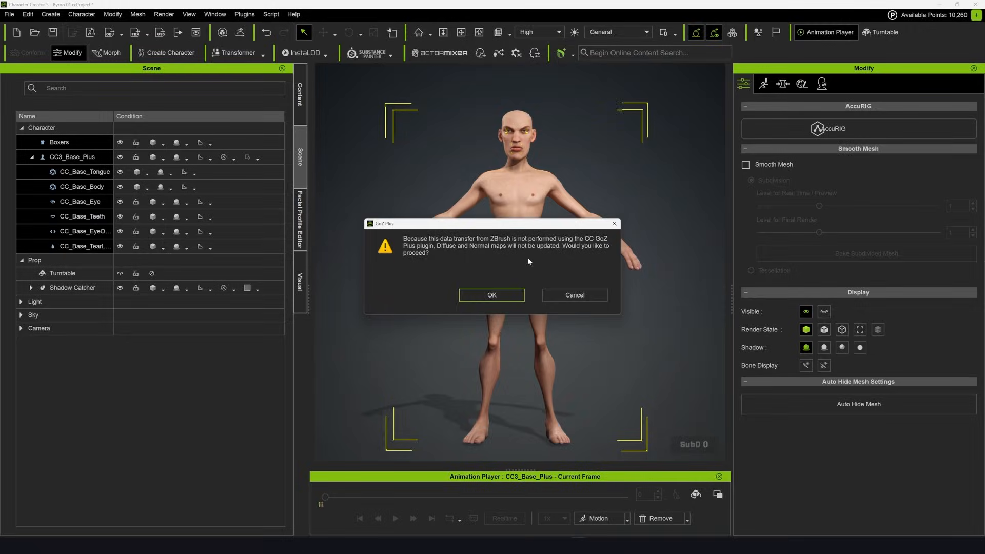
pyautogui.click(518, 295)
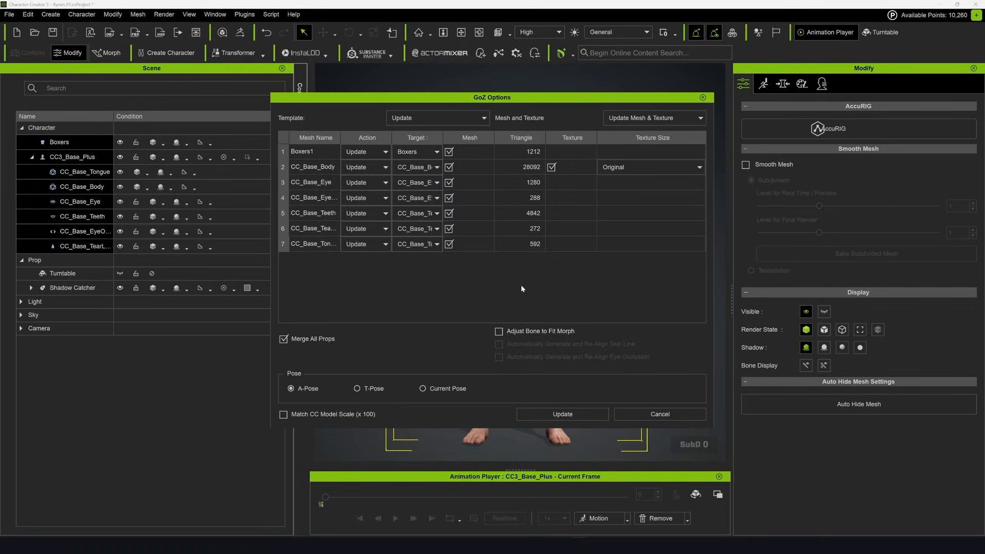
# Update the character from GoZ using Update Mesh Only, with Adjust Bone to Fit Morph enabled and A-Pose selected
pyautogui.moveTo(556, 99); pyautogui.dragTo(324, 91)
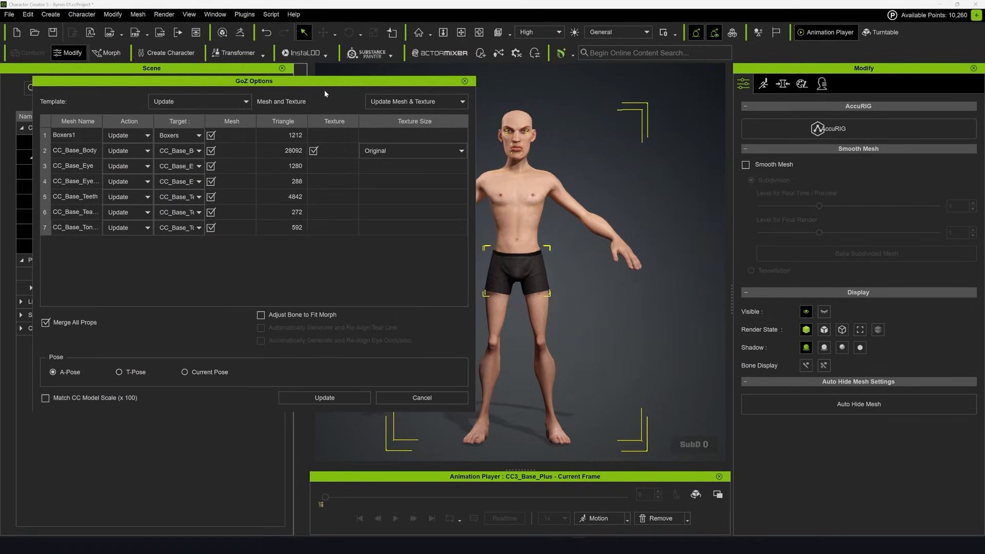
pyautogui.click(462, 103)
pyautogui.click(393, 129)
pyautogui.moveTo(242, 83); pyautogui.dragTo(249, 81)
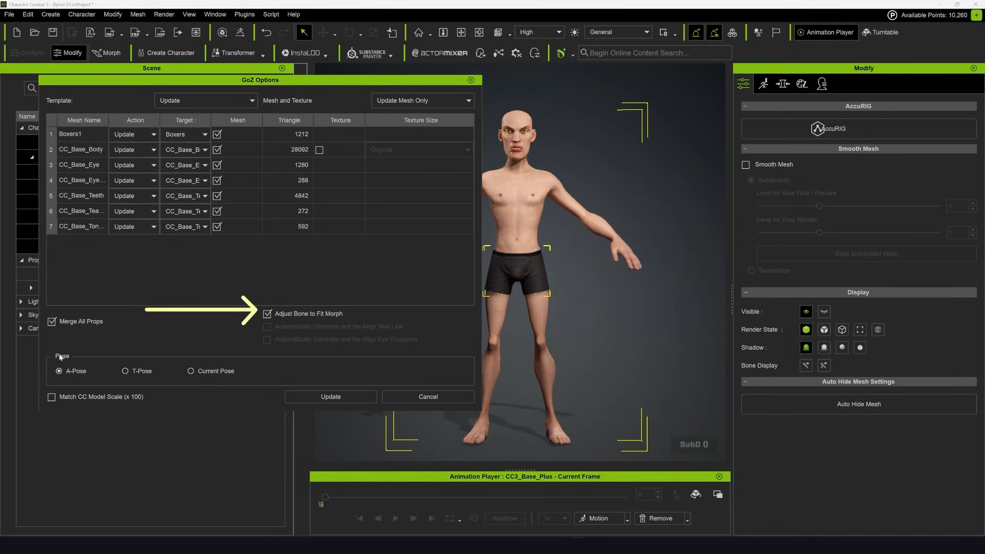
pyautogui.click(350, 396)
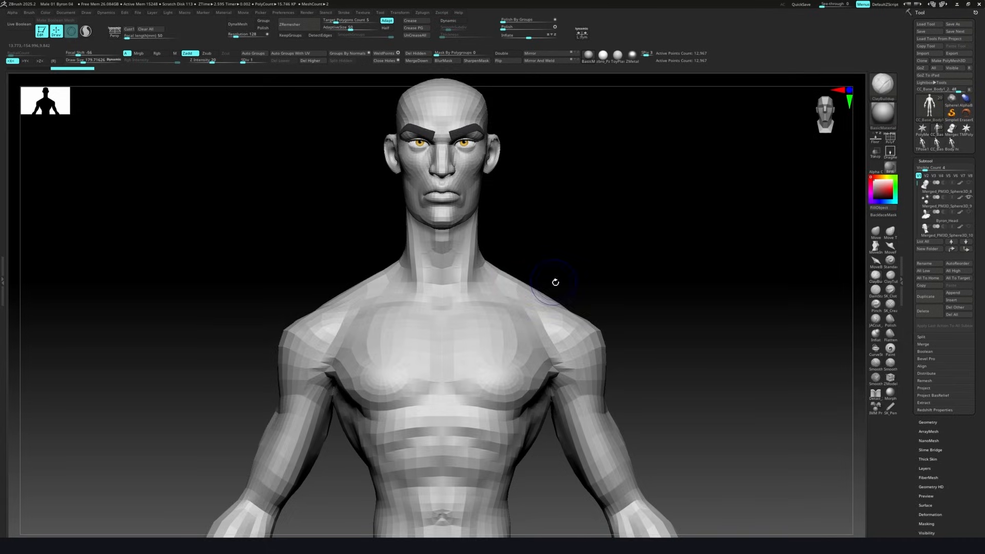
# Send all of Byron's subtools from ZBrush to Character Creator through GoZ Plus, with SubD 0 and Details > Normal enabled
pyautogui.hotkey('shift', 'f')
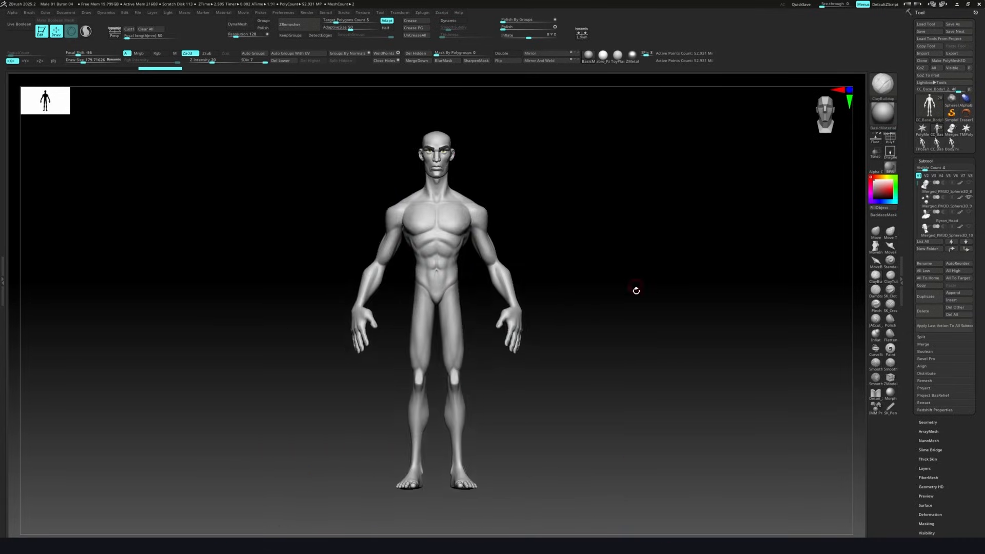
pyautogui.moveTo(635, 289); pyautogui.dragTo(589, 266)
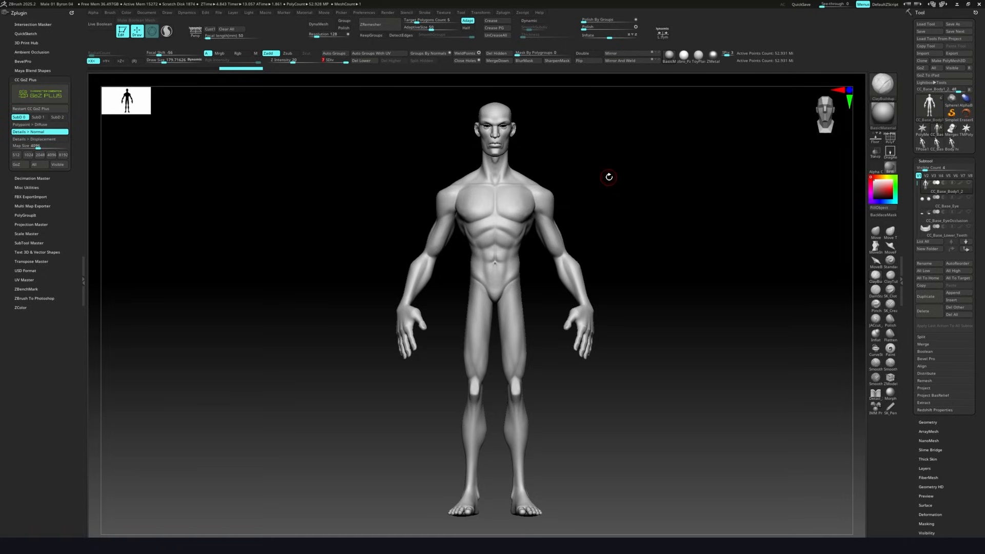
pyautogui.moveTo(652, 234)
pyautogui.mouseDown()
pyautogui.moveTo(565, 236)
pyautogui.moveTo(649, 239)
pyautogui.mouseUp()
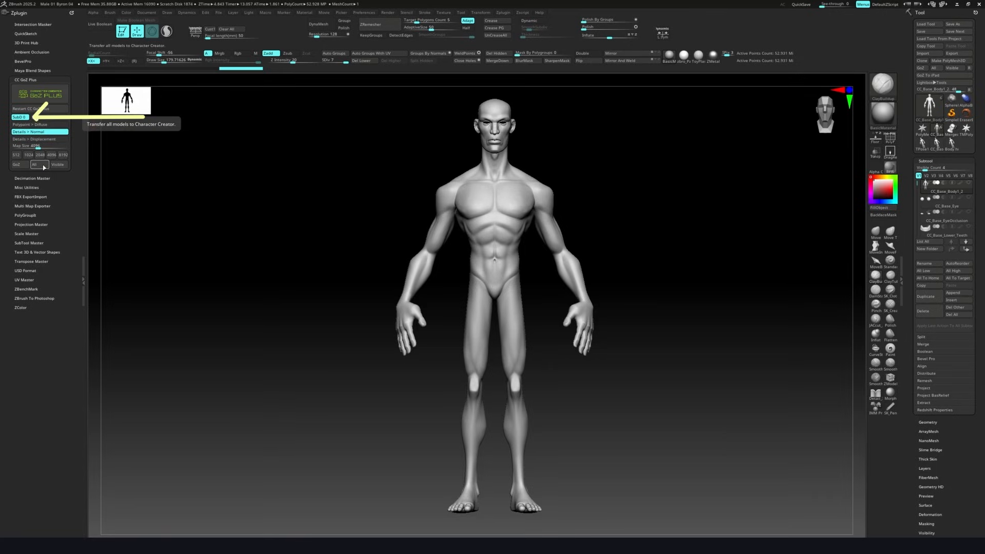
pyautogui.click(44, 166)
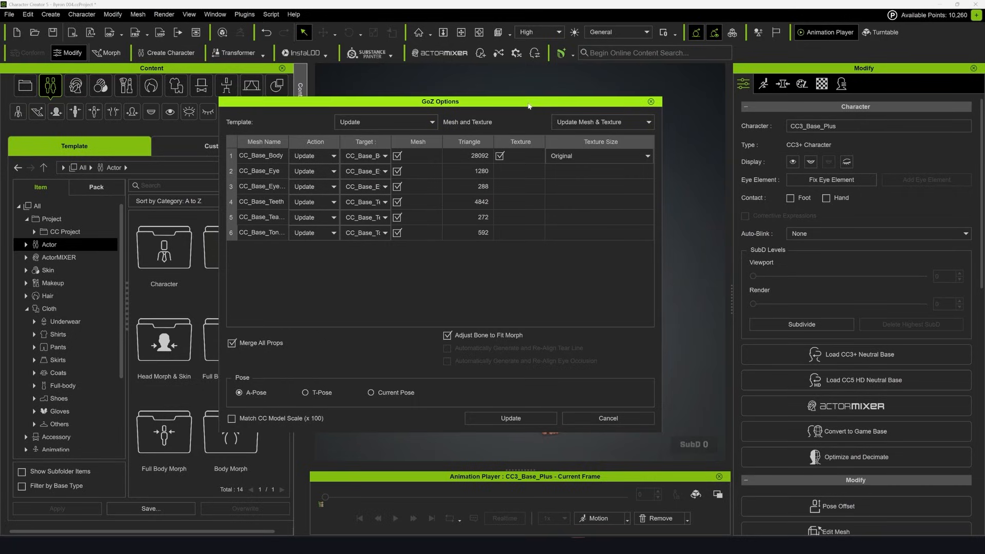
# Update only the CC_Base_Body mesh and texture through GoZ at Original texture size, with Adjust Bone to Fit Morph enabled and A-Pose selected
pyautogui.moveTo(529, 106); pyautogui.dragTo(352, 98)
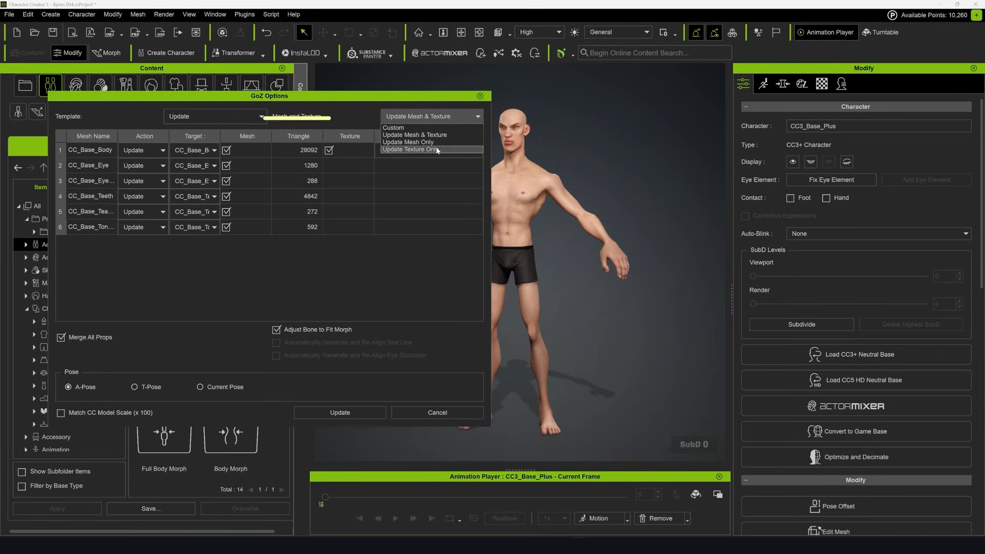
pyautogui.click(436, 149)
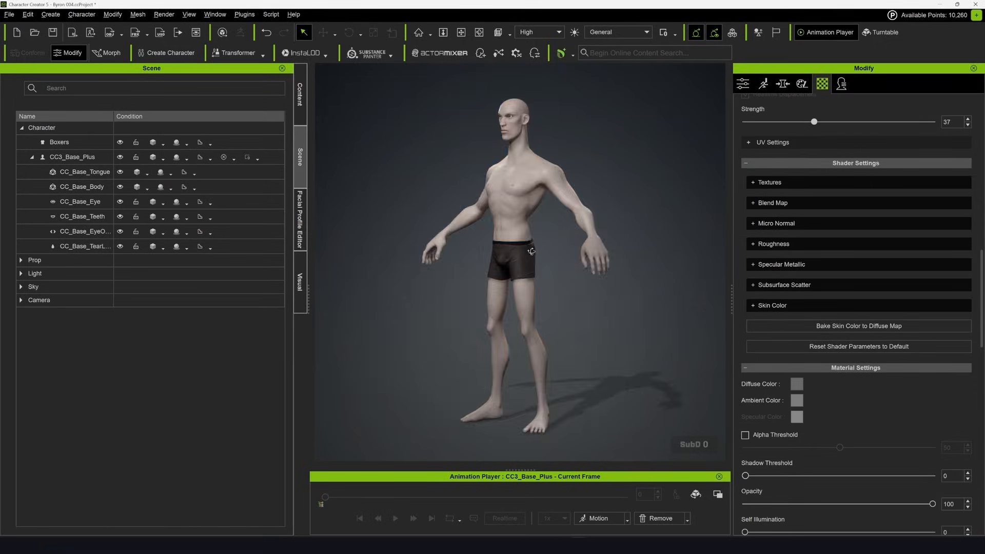
pyautogui.keyDown('alt'); pyautogui.moveTo(606, 257); pyautogui.dragTo(732, 256); pyautogui.keyUp('alt')
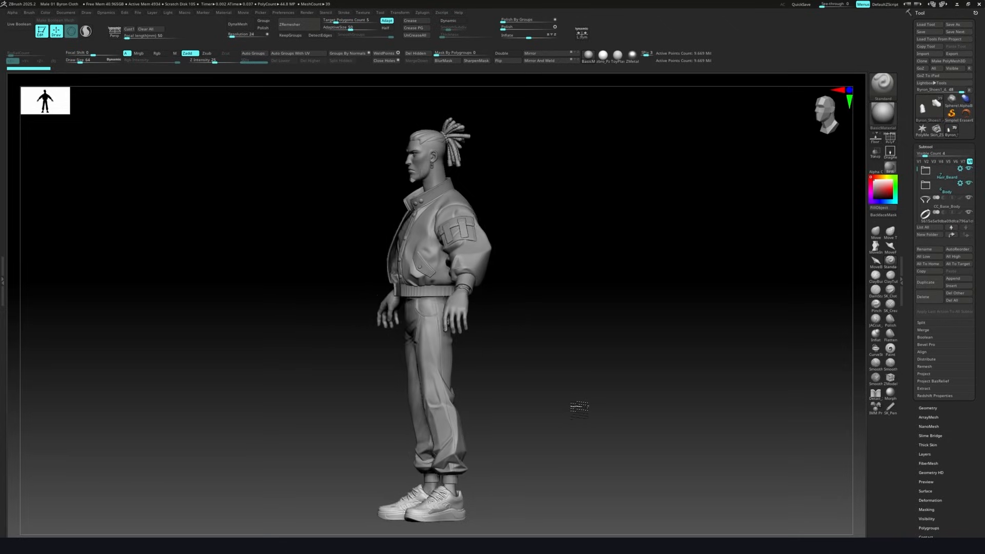
pyautogui.moveTo(580, 409); pyautogui.dragTo(442, 409)
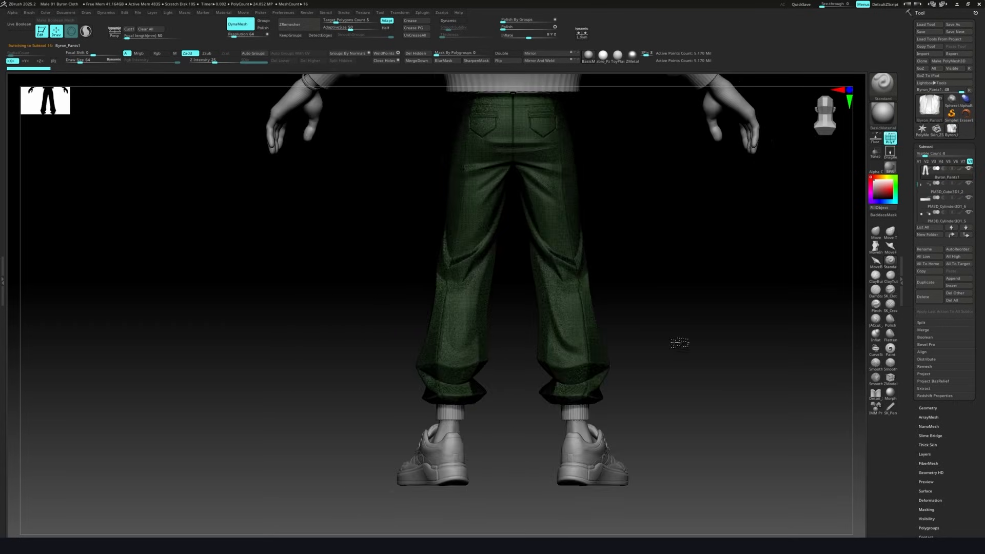
# Switch to ZBrush and examine the sculpted jacket, pants and shoes from several angles
pyautogui.moveTo(678, 341); pyautogui.dragTo(644, 357)
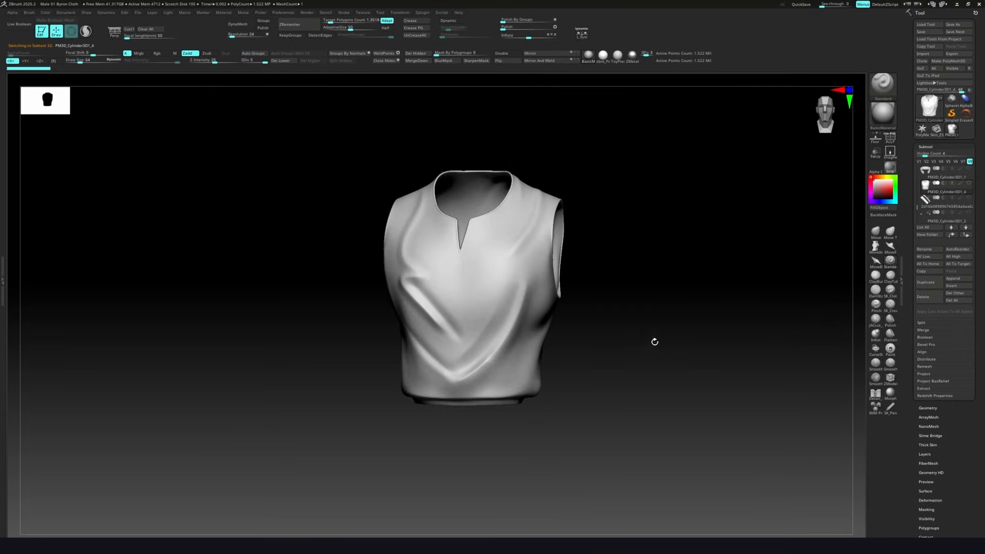
pyautogui.moveTo(654, 342)
pyautogui.mouseDown()
pyautogui.moveTo(733, 346)
pyautogui.moveTo(670, 348)
pyautogui.mouseUp()
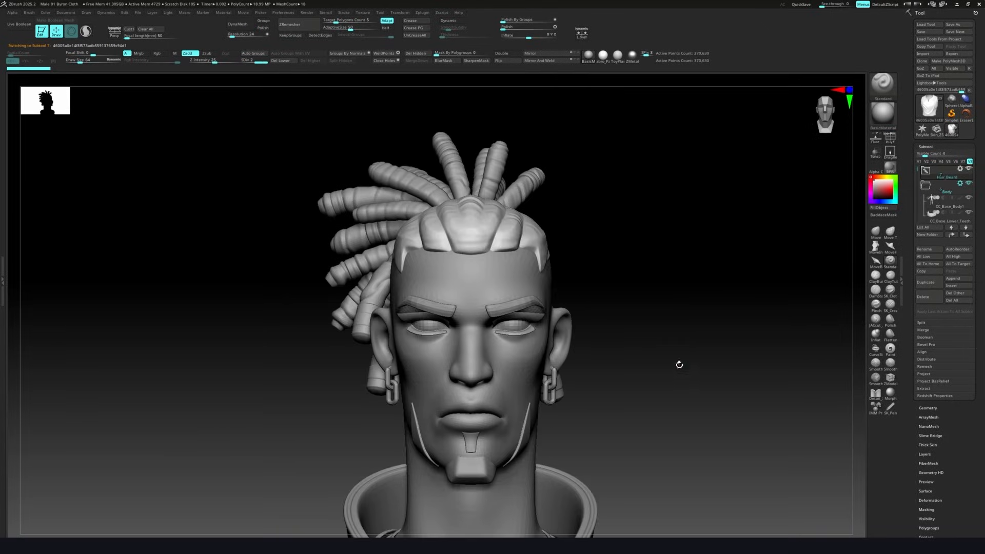
pyautogui.moveTo(680, 364); pyautogui.dragTo(555, 376)
pyautogui.keyDown('alt'); pyautogui.moveTo(653, 397); pyautogui.dragTo(664, 310); pyautogui.keyUp('alt')
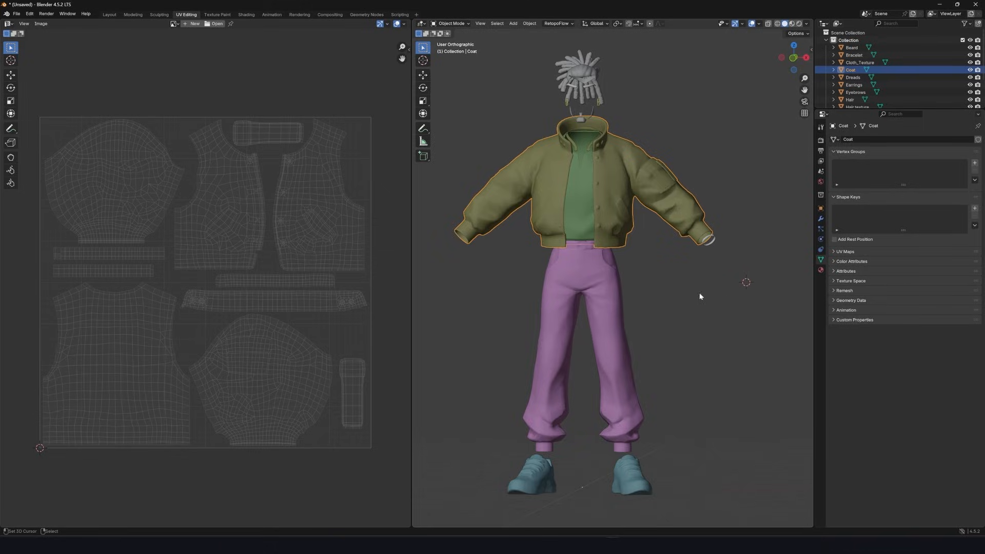
pyautogui.moveTo(702, 297); pyautogui.dragTo(688, 293, button='middle')
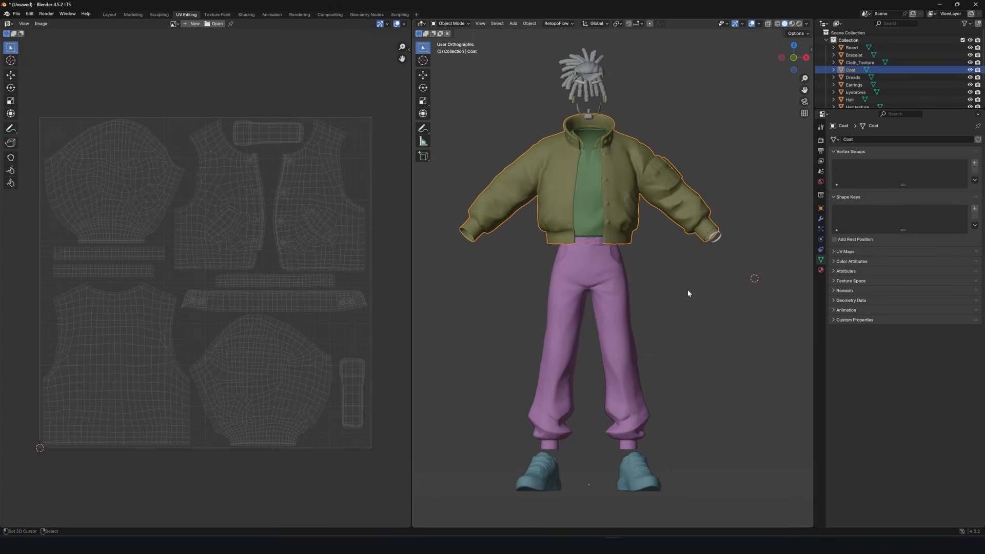
# Switch to Blender, select the shoes to view their UV layout and examine the low-poly outfit
pyautogui.click(604, 271)
pyautogui.rightClick(635, 467)
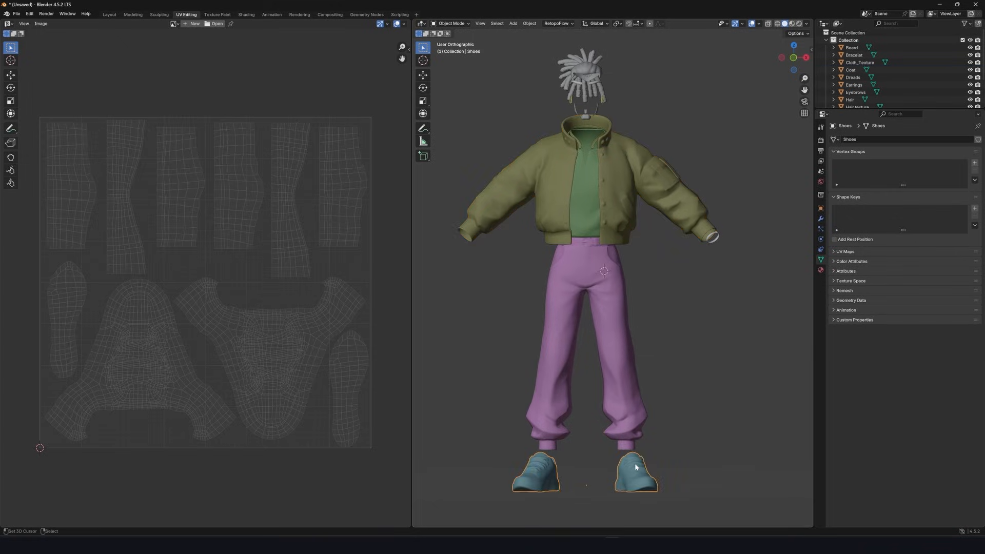
pyautogui.moveTo(668, 422)
pyautogui.mouseDown(button='middle')
pyautogui.moveTo(664, 411)
pyautogui.moveTo(632, 414)
pyautogui.moveTo(669, 415)
pyautogui.mouseUp(button='middle')
pyautogui.scroll(3, 661, 400)
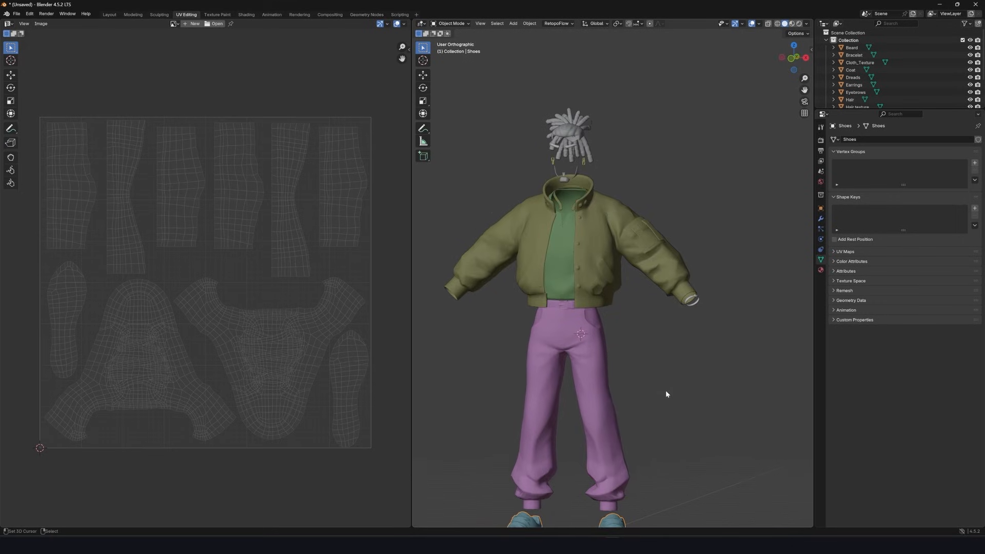
pyautogui.moveTo(672, 358)
pyautogui.mouseDown(button='middle')
pyautogui.moveTo(692, 440)
pyautogui.moveTo(686, 387)
pyautogui.moveTo(708, 329)
pyautogui.mouseUp(button='middle')
pyautogui.scroll(4, 687, 153)
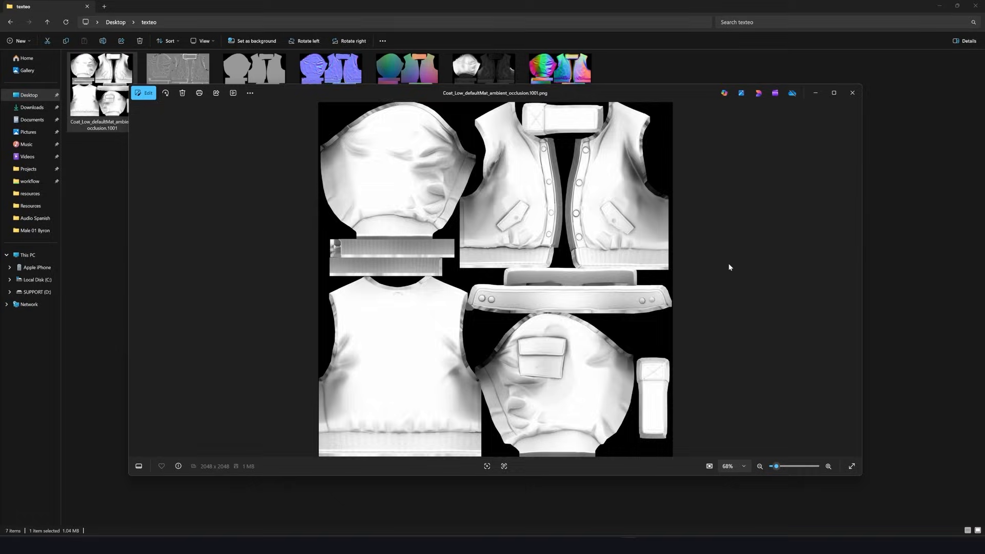
# Review the exported coat mesh maps in the image viewer, then close it, the folder and Substance 3D Painter's texture export dialog
pyautogui.press('Right')
pyautogui.press('Right')
pyautogui.press('Right')
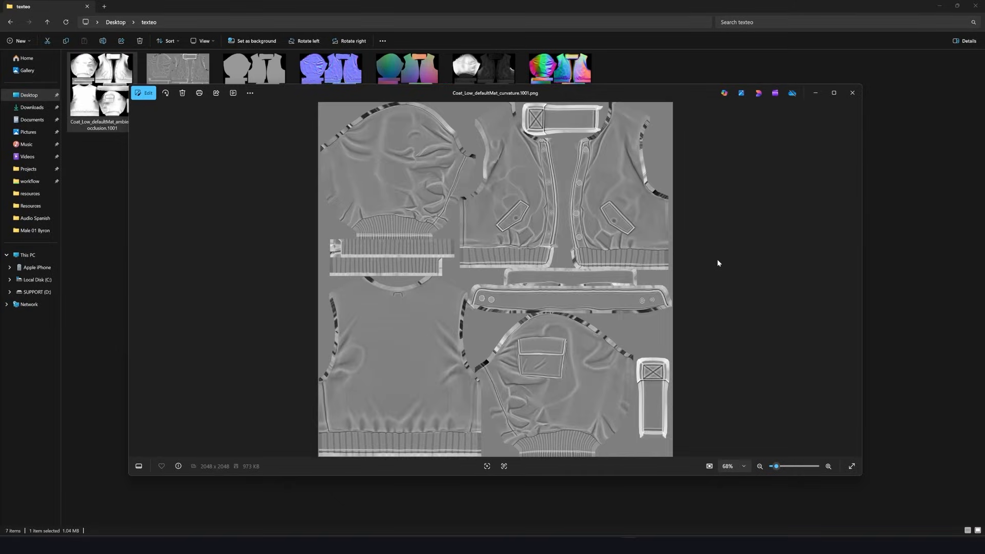
pyautogui.press('Right')
pyautogui.press('Right')
pyautogui.press('Right')
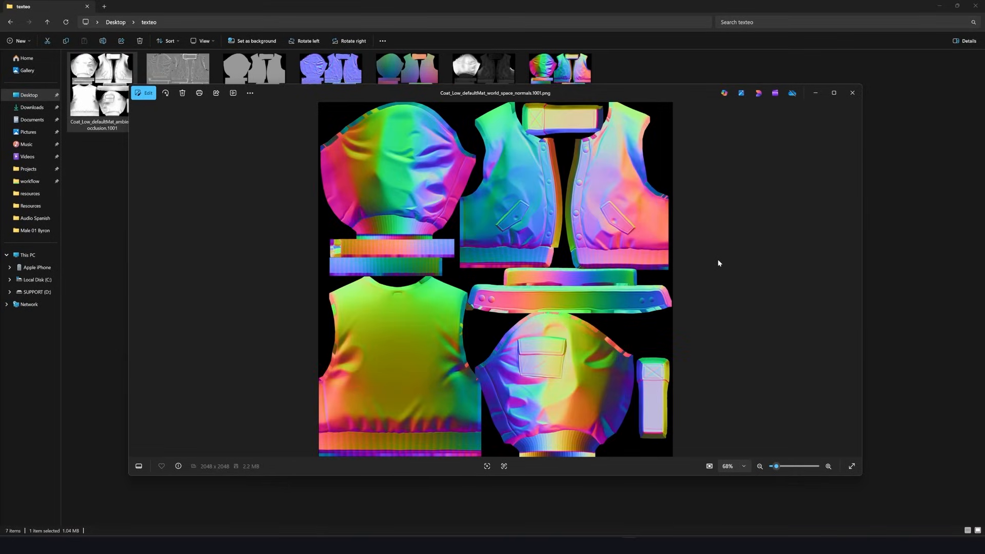
pyautogui.click(853, 93)
pyautogui.click(976, 8)
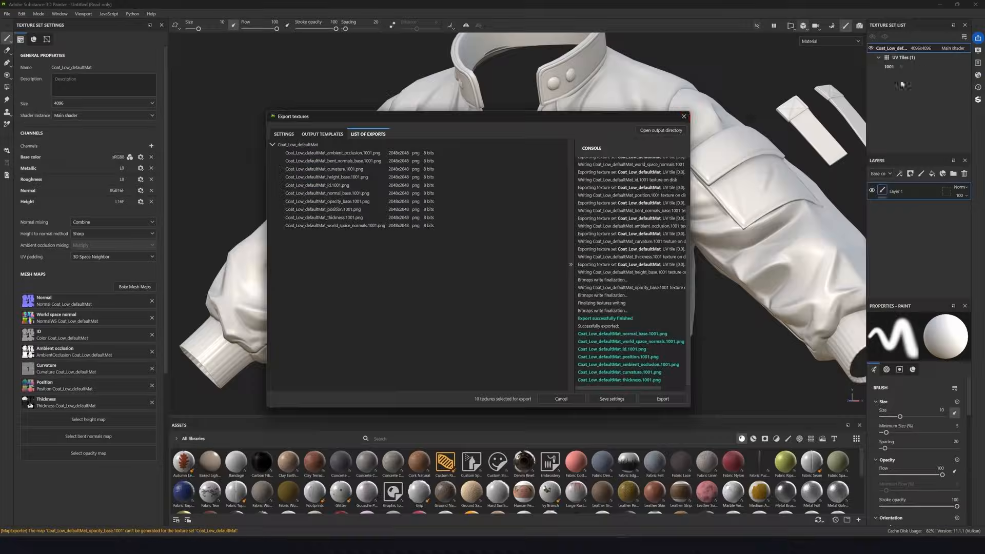
pyautogui.click(683, 117)
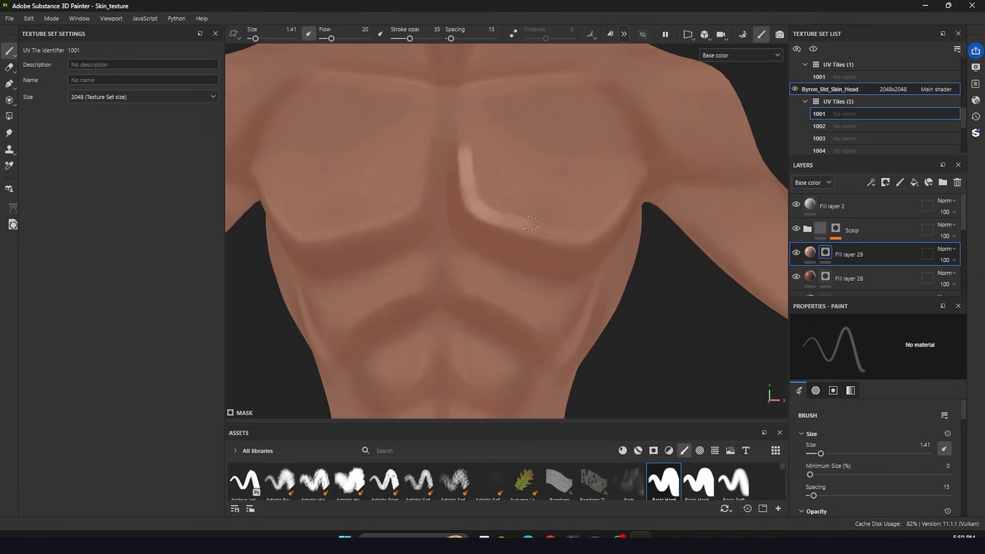
# Paint a soft highlight along the lower and inner edges of the character's left chest muscle on the Fill layer 29 mask
pyautogui.moveTo(625, 213)
pyautogui.keyDown('alt'); pyautogui.mouseDown()
pyautogui.moveTo(593, 215)
pyautogui.moveTo(447, 129)
pyautogui.mouseUp(); pyautogui.keyUp('alt')
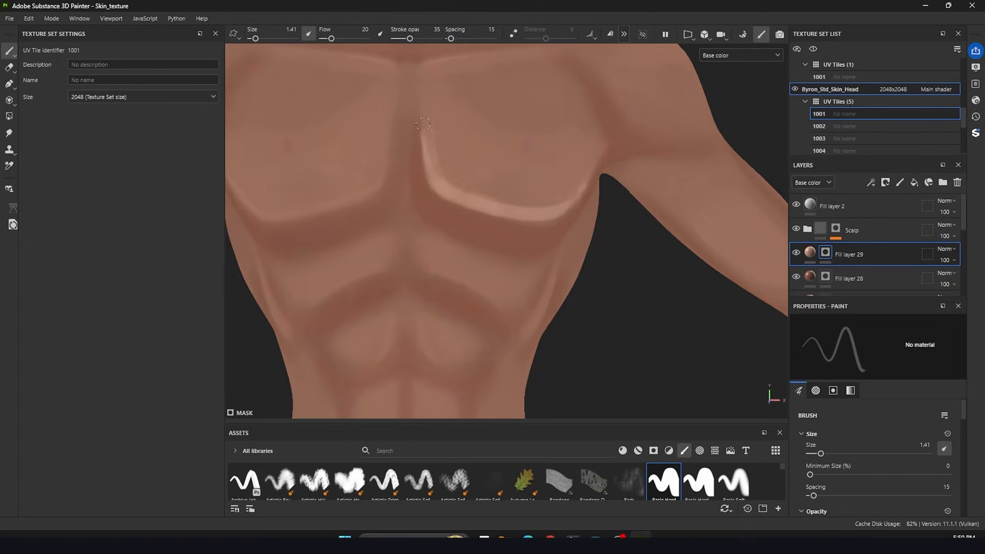
pyautogui.keyDown('alt'); pyautogui.moveTo(505, 200); pyautogui.dragTo(552, 200); pyautogui.keyUp('alt')
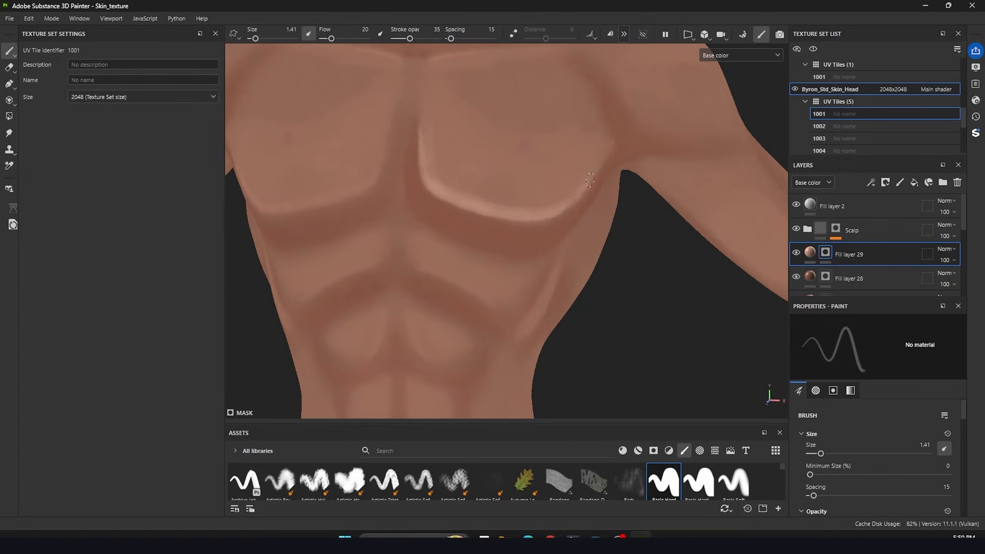
pyautogui.keyDown('alt'); pyautogui.moveTo(447, 170); pyautogui.dragTo(430, 120); pyautogui.keyUp('alt')
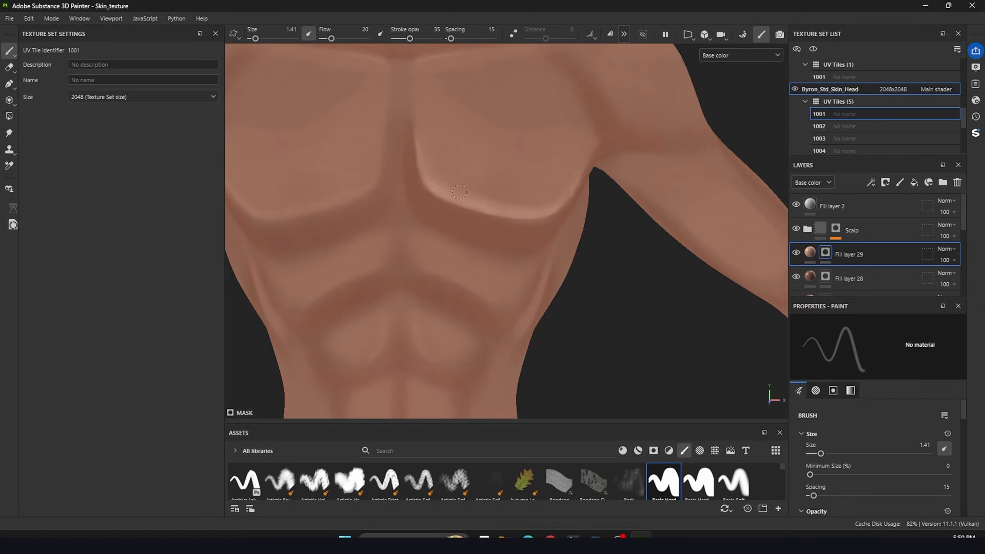
pyautogui.keyDown('alt'); pyautogui.moveTo(569, 179); pyautogui.dragTo(565, 226); pyautogui.keyUp('alt')
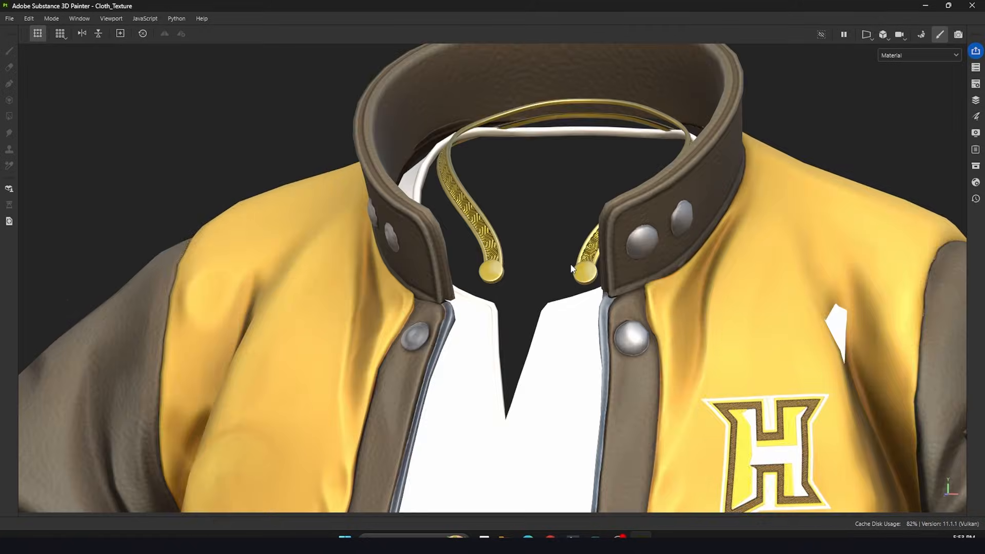
pyautogui.keyDown('alt'); pyautogui.moveTo(477, 241); pyautogui.dragTo(445, 284); pyautogui.keyUp('alt')
# Examine the textured clothing and sneakers in the Cloth_Texture project from several angles
pyautogui.scroll(-5, 445, 284)
pyautogui.moveTo(614, 405); pyautogui.dragTo(639, 137, button='middle')
pyautogui.keyDown('alt'); pyautogui.moveTo(672, 331); pyautogui.dragTo(571, 344); pyautogui.keyUp('alt')
pyautogui.scroll(6, 571, 344)
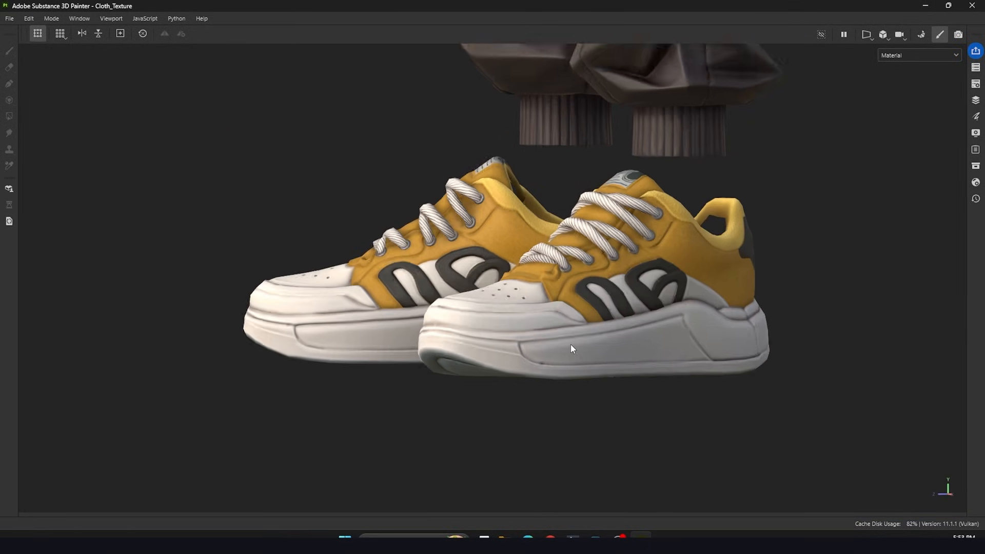
pyautogui.keyDown('alt'); pyautogui.moveTo(690, 252); pyautogui.dragTo(639, 257); pyautogui.keyUp('alt')
pyautogui.scroll(-3, 639, 256)
pyautogui.moveTo(508, 263)
pyautogui.keyDown('alt'); pyautogui.mouseDown()
pyautogui.moveTo(719, 256)
pyautogui.moveTo(754, 244)
pyautogui.mouseUp(); pyautogui.keyUp('alt')
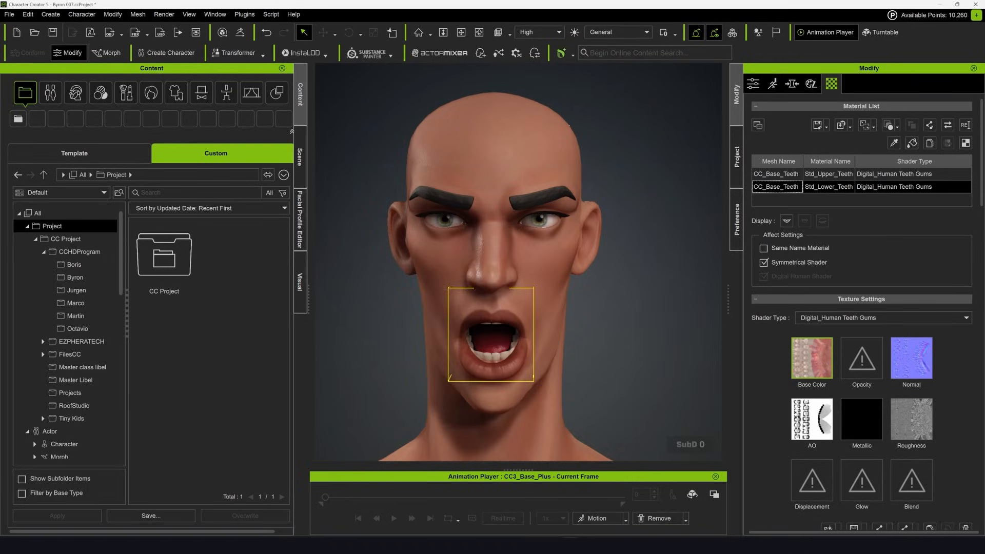
# Load the yellow iris texture as Base Color on the eye and cornea materials of both eyes in Character Creator
pyautogui.moveTo(605, 445); pyautogui.dragTo(812, 373)
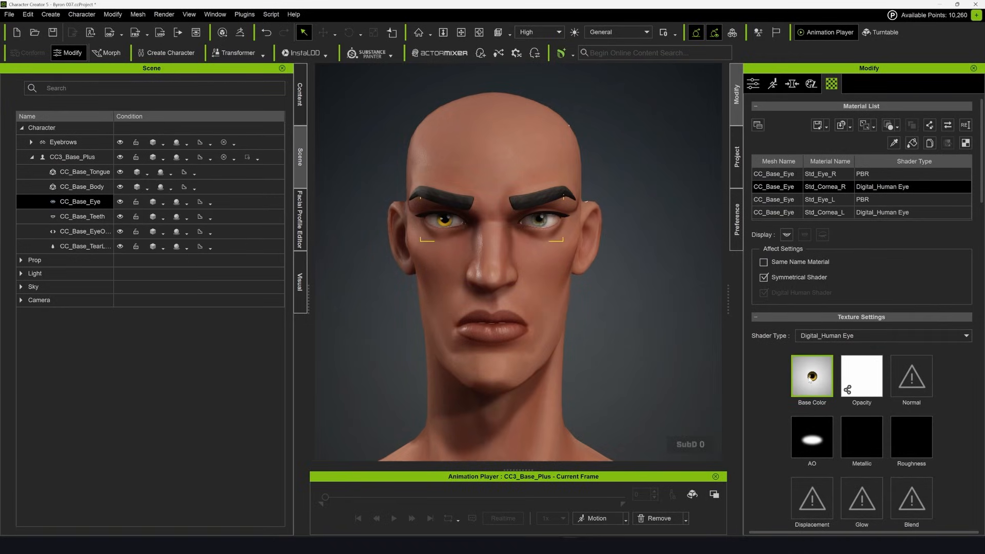
pyautogui.click(781, 201)
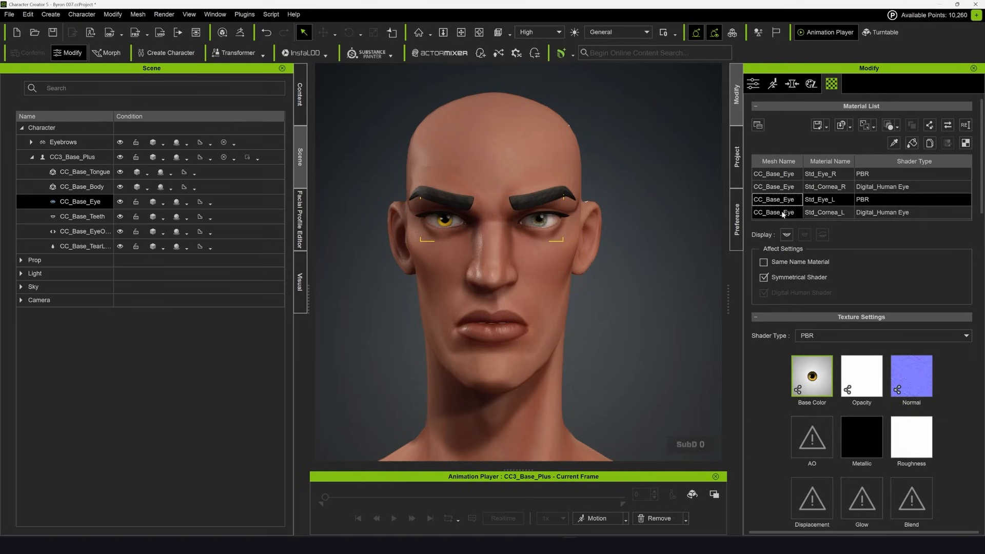
pyautogui.click(783, 213)
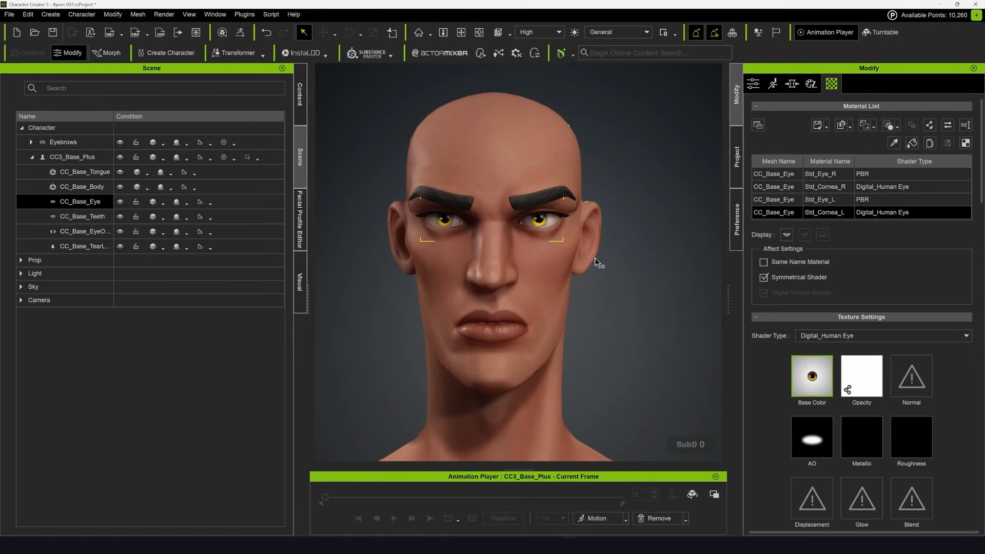
pyautogui.moveTo(624, 305)
pyautogui.keyDown('alt'); pyautogui.mouseDown()
pyautogui.moveTo(313, 303)
pyautogui.moveTo(628, 306)
pyautogui.mouseUp(); pyautogui.keyUp('alt')
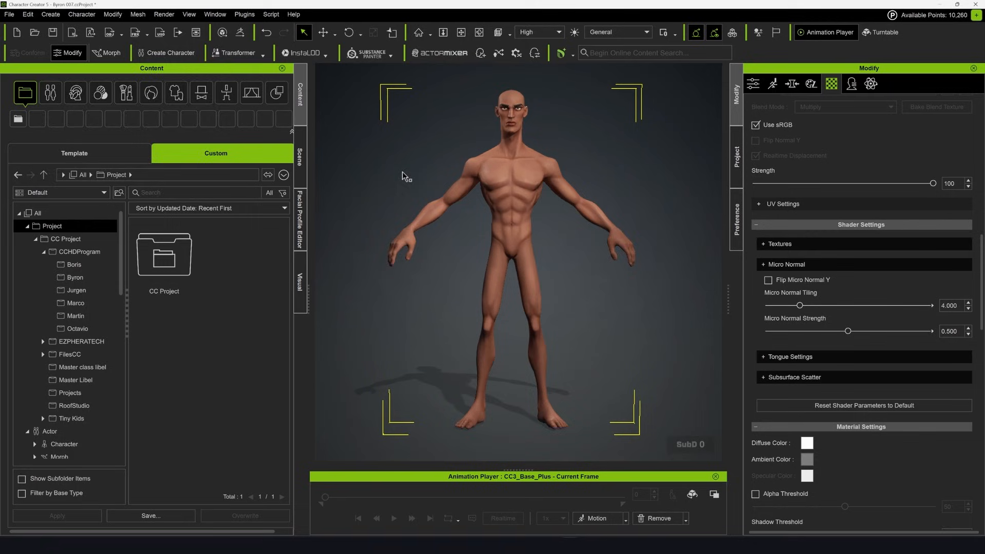
# Import the coat model as an accessory for the character
pyautogui.click(50, 14)
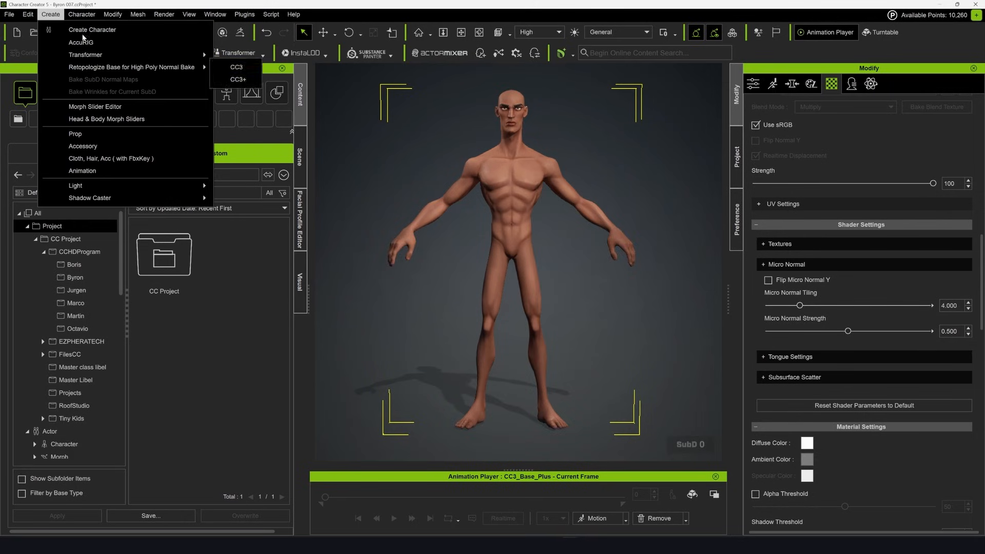
pyautogui.click(77, 147)
pyautogui.click(303, 129)
pyautogui.doubleClick(359, 215)
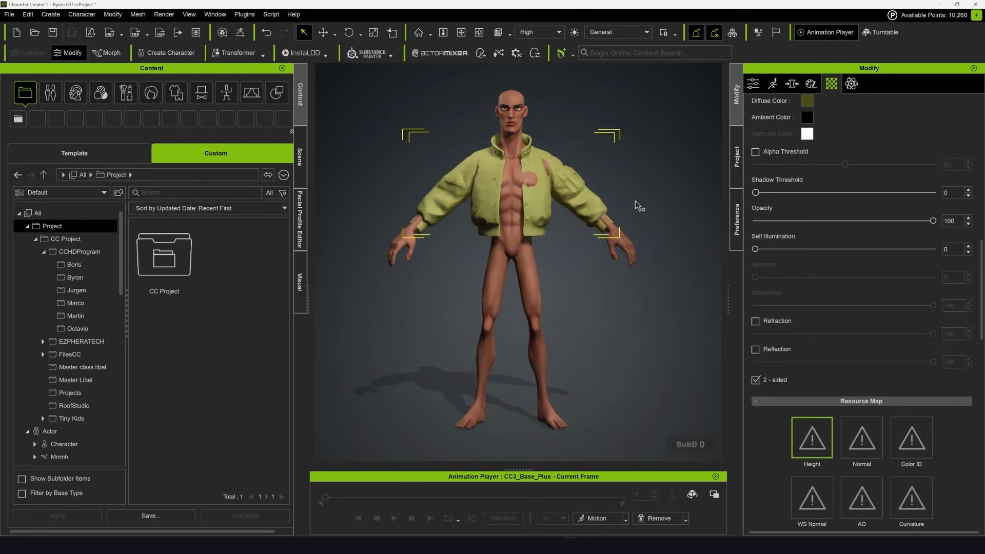
pyautogui.scroll(1, 523, 205)
pyautogui.keyDown('alt'); pyautogui.moveTo(638, 205); pyautogui.dragTo(488, 205); pyautogui.keyUp('alt')
# Set the coat accessory's pivot to Middle
pyautogui.click(760, 84)
pyautogui.scroll(-10, 862, 424)
pyautogui.click(861, 424)
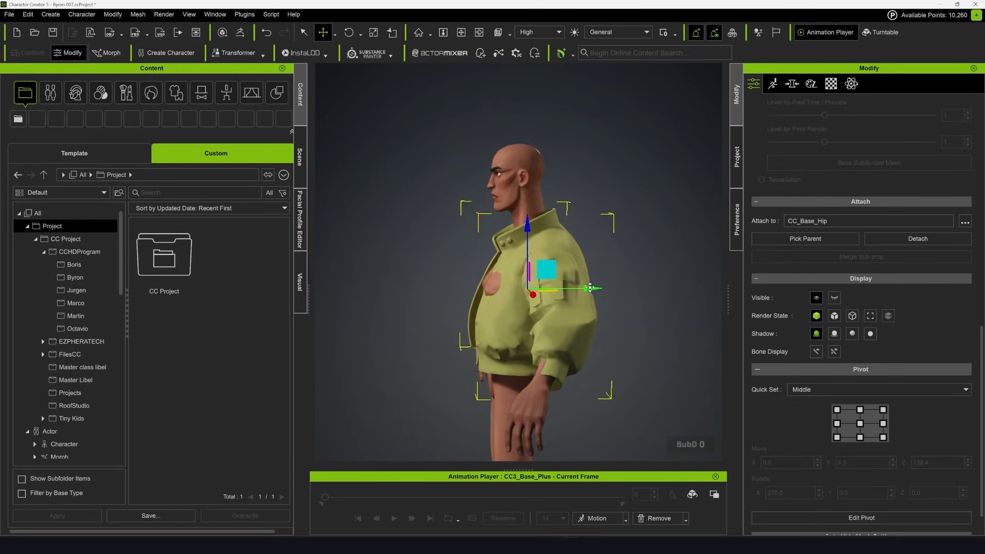
pyautogui.moveTo(592, 288); pyautogui.dragTo(539, 302)
pyautogui.scroll(2, 584, 288)
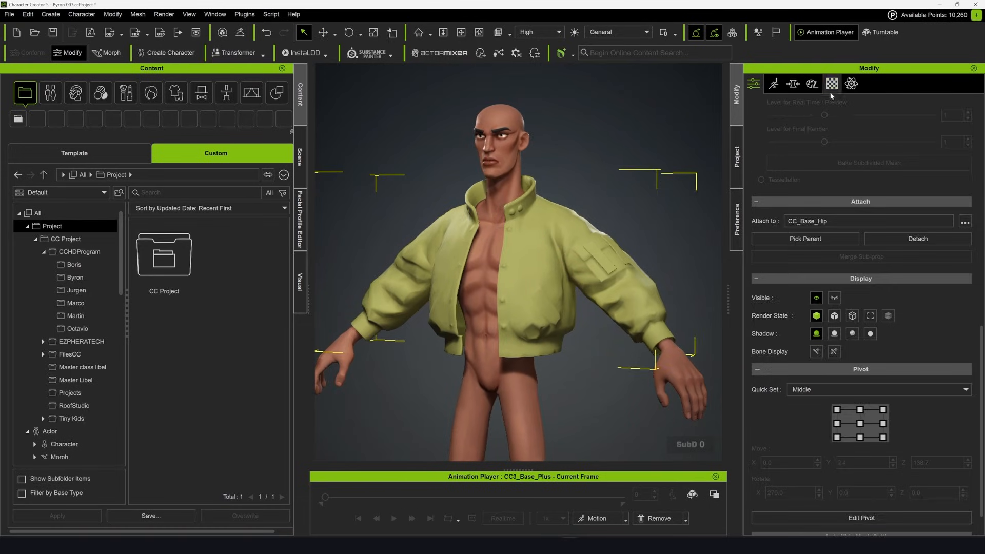
# Load the coat's Base Color, Normal, AO, Metallic and Roughness textures into the Std_Coat material
pyautogui.click(833, 85)
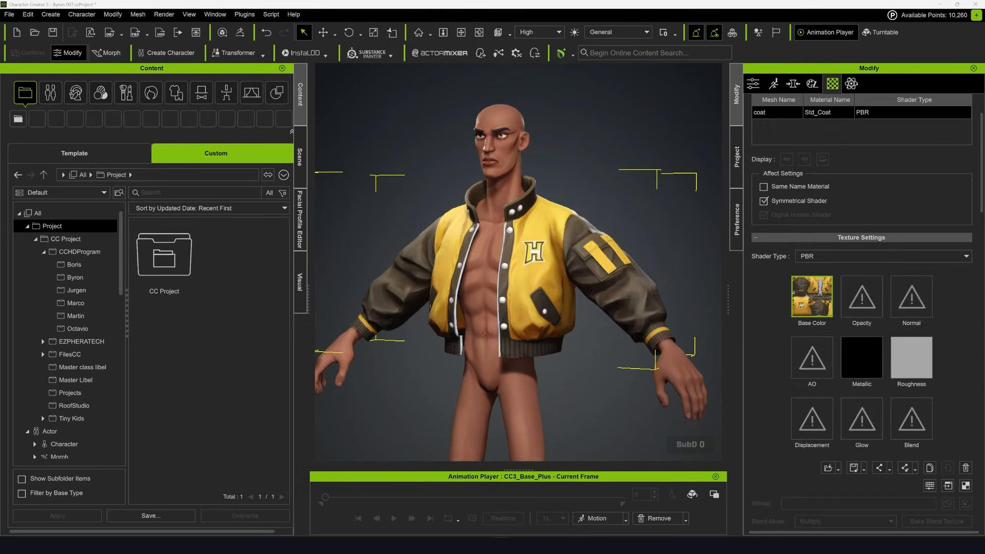
pyautogui.moveTo(917, 312); pyautogui.dragTo(913, 303)
pyautogui.click(447, 286)
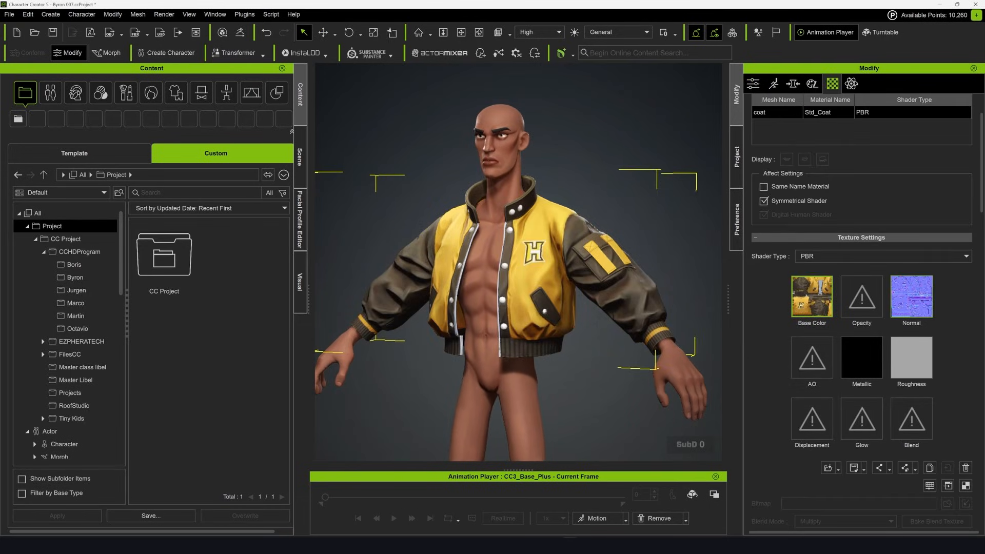
pyautogui.moveTo(821, 368); pyautogui.dragTo(815, 361)
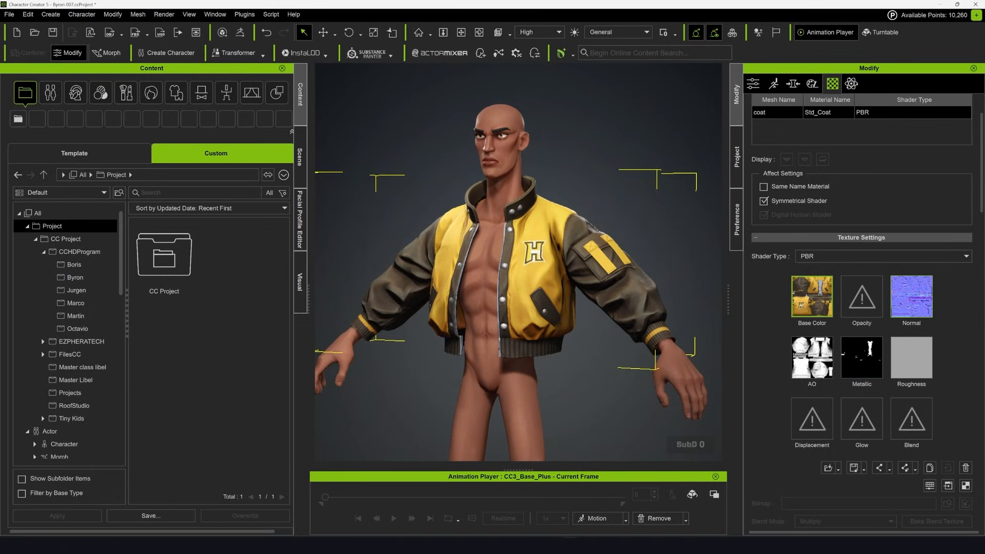
pyautogui.moveTo(905, 363); pyautogui.dragTo(906, 361)
pyautogui.moveTo(518, 287); pyautogui.dragTo(534, 272, button='right')
# Transfer skin weights to the coat using the Default template
pyautogui.click(753, 84)
pyautogui.scroll(8, 881, 224)
pyautogui.scroll(3, 882, 224)
pyautogui.click(877, 242)
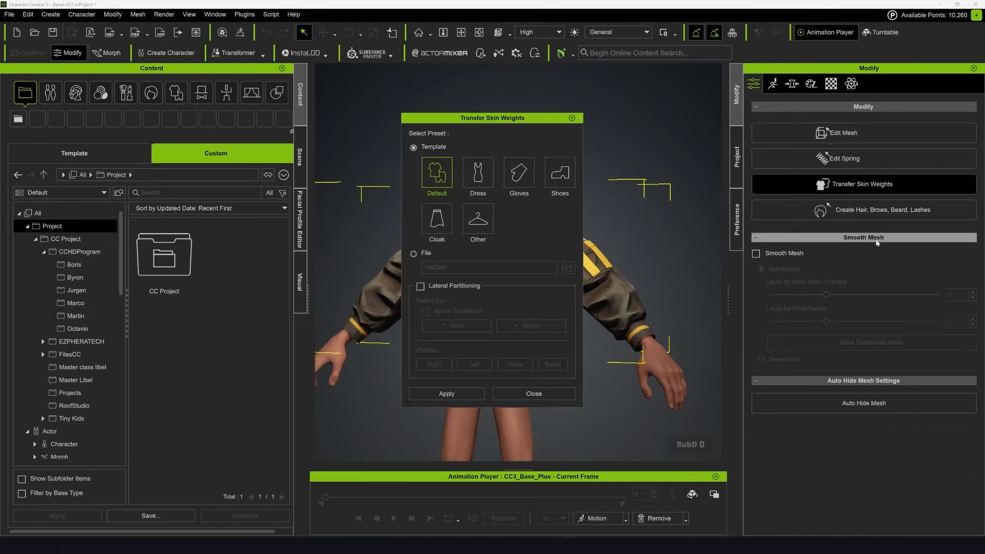
pyautogui.moveTo(511, 123); pyautogui.dragTo(747, 117)
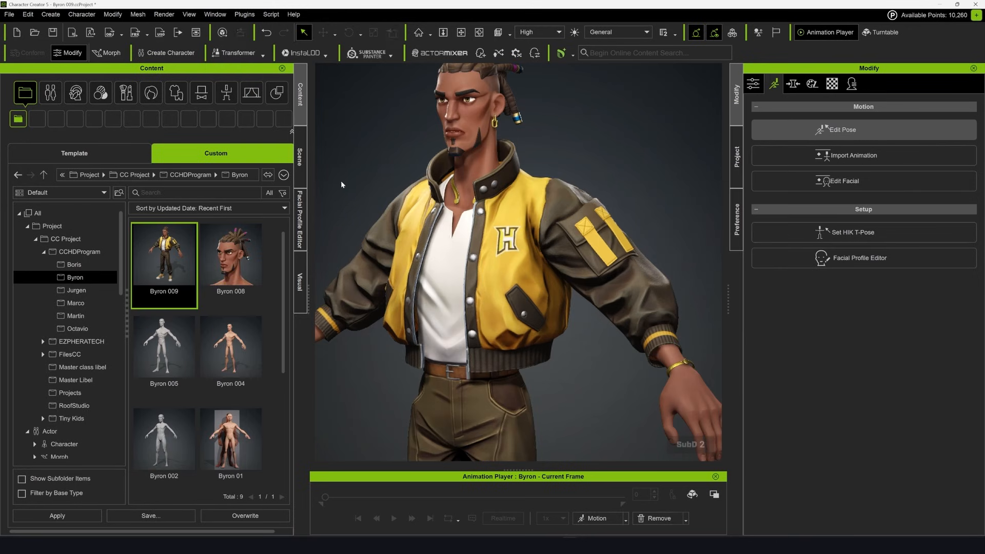
# Rotate the left upper arm in Edit Pose, and smooth the coat's CC_Base_L_UpperarmTwist01 skin weights around the shoulder
pyautogui.click(863, 128)
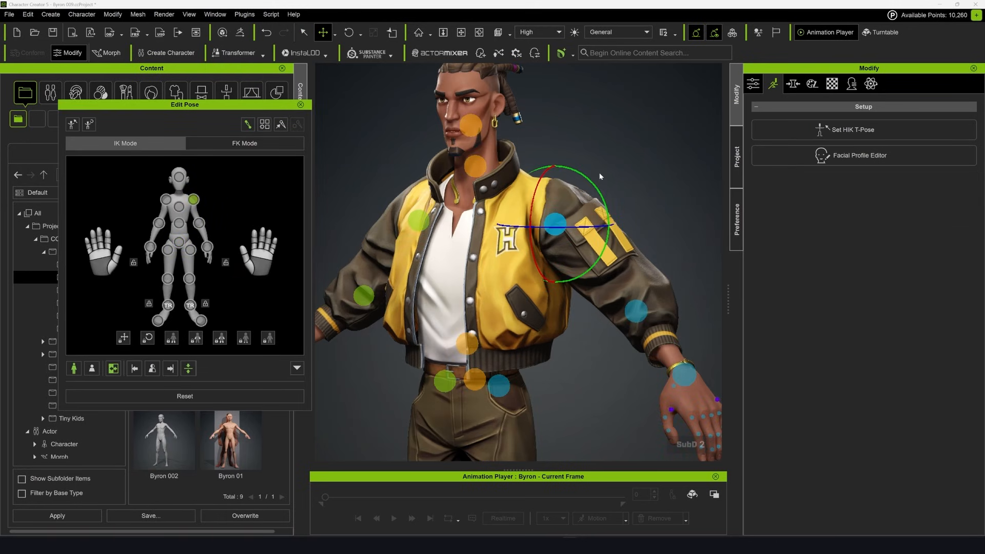
pyautogui.moveTo(595, 186); pyautogui.dragTo(608, 226)
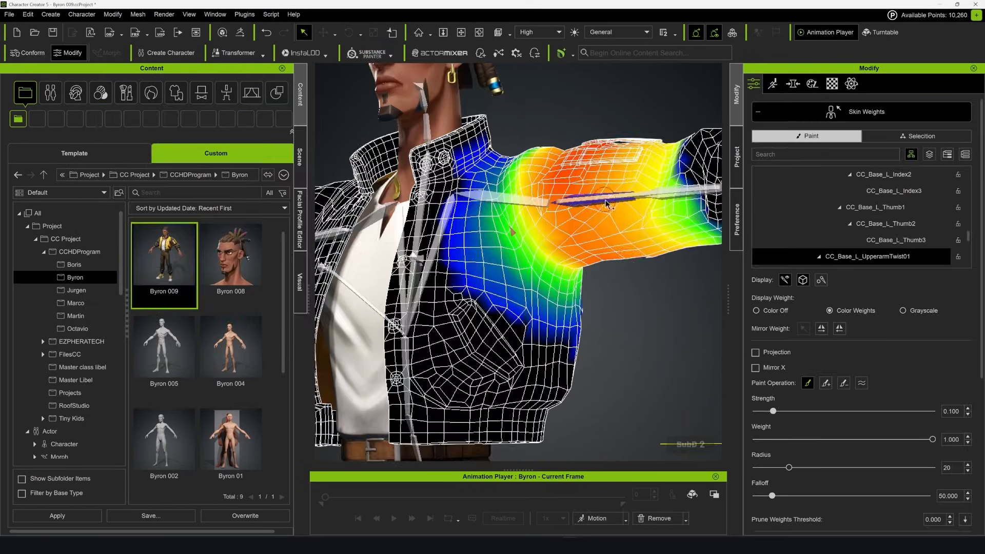
pyautogui.scroll(2, 608, 268)
pyautogui.moveTo(528, 229); pyautogui.dragTo(473, 216, button='right')
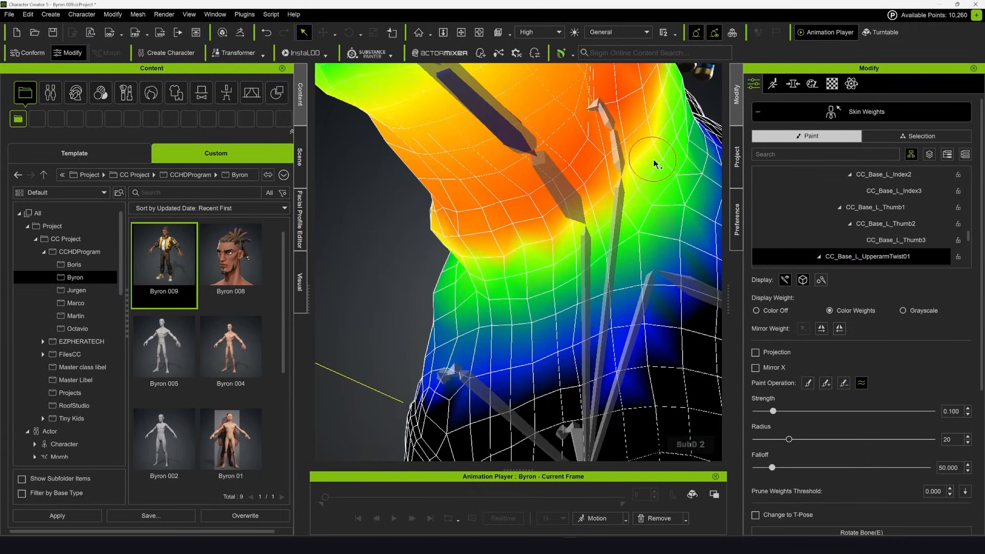
pyautogui.moveTo(654, 163); pyautogui.dragTo(522, 323, button='right')
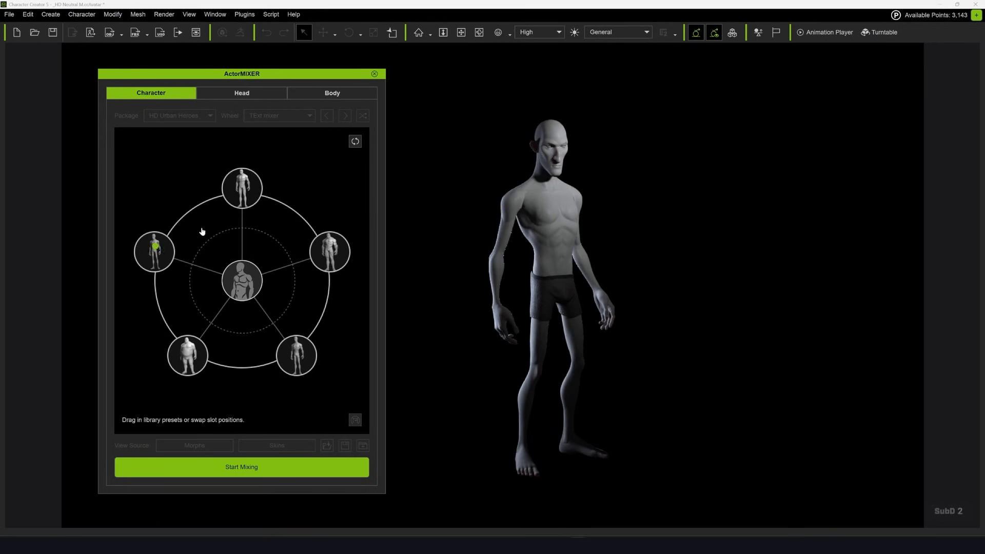
# Blend the neutral avatar's overall character shape, ears and forehead in ActorMIXER using the TExt mixer wheel
pyautogui.click(243, 189)
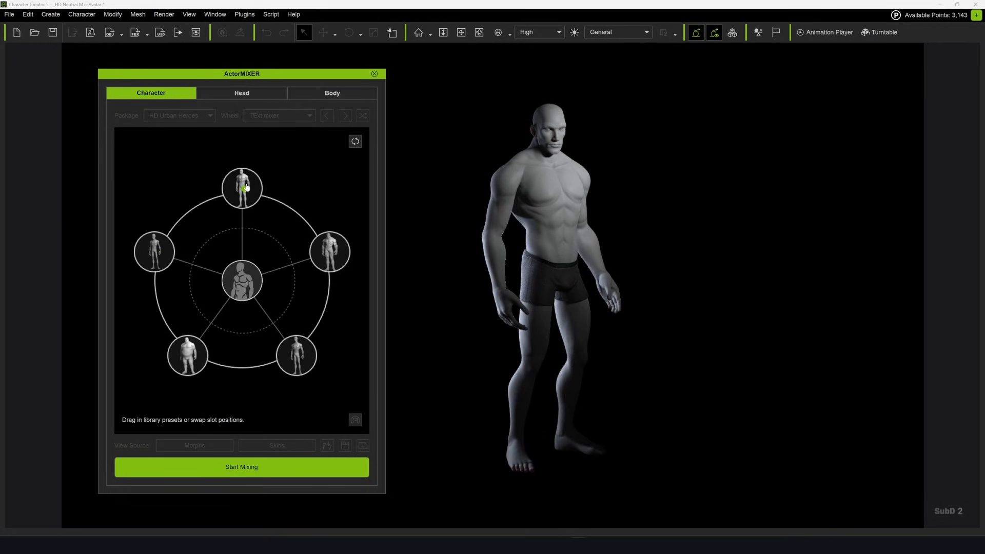
pyautogui.click(192, 379)
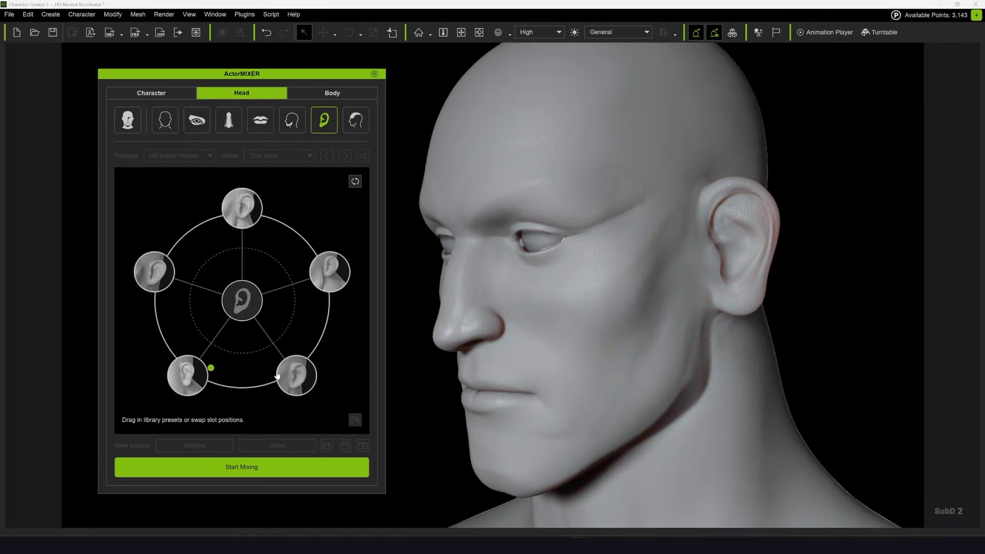
pyautogui.click(289, 382)
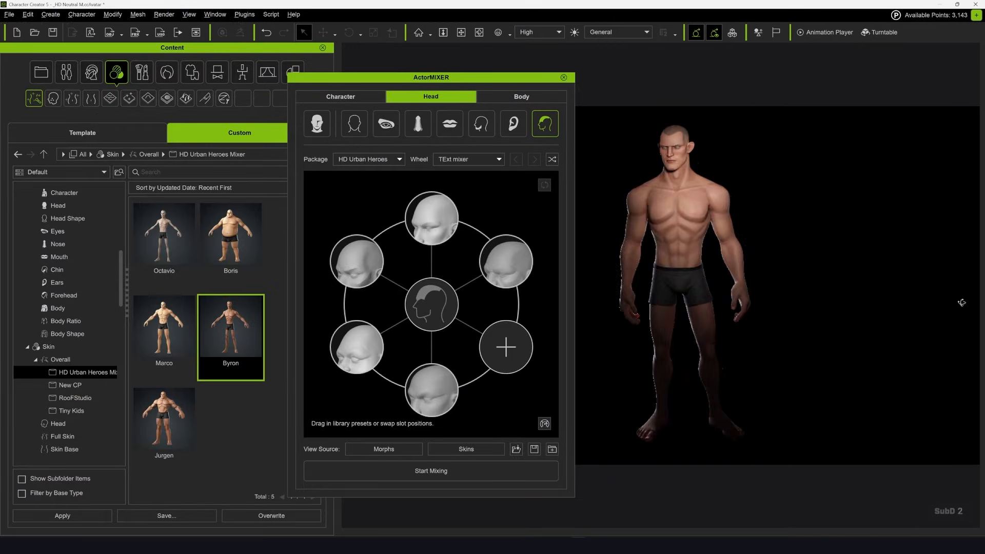
# Apply the Marco skin and then the Jurgen skin from HD Urban Heroes Mixer to the mixed avatar
pyautogui.moveTo(164, 333); pyautogui.dragTo(875, 301)
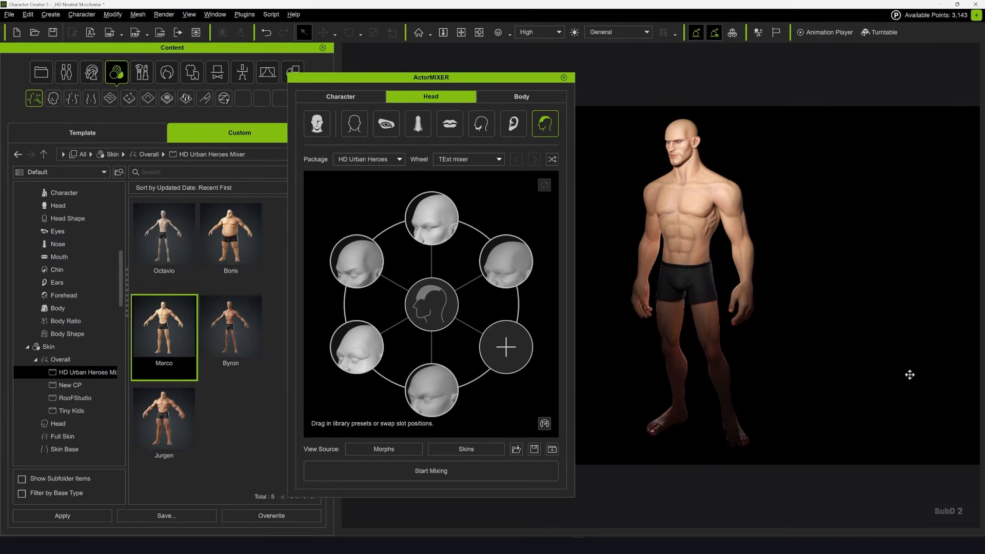
pyautogui.moveTo(164, 421); pyautogui.dragTo(893, 336)
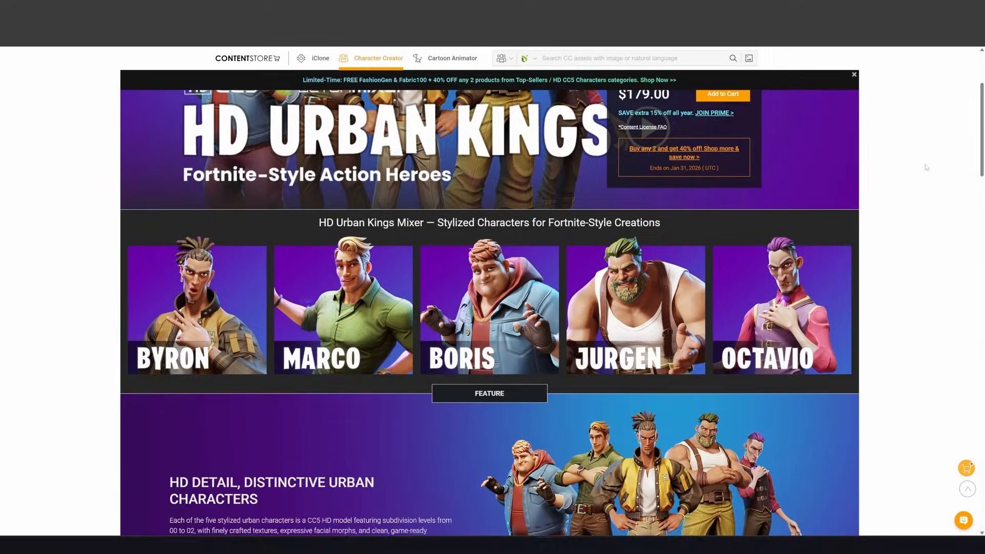
# Switch to the Content Store and look through the HD Urban Kings Mixer product page
pyautogui.scroll(-7, 926, 167)
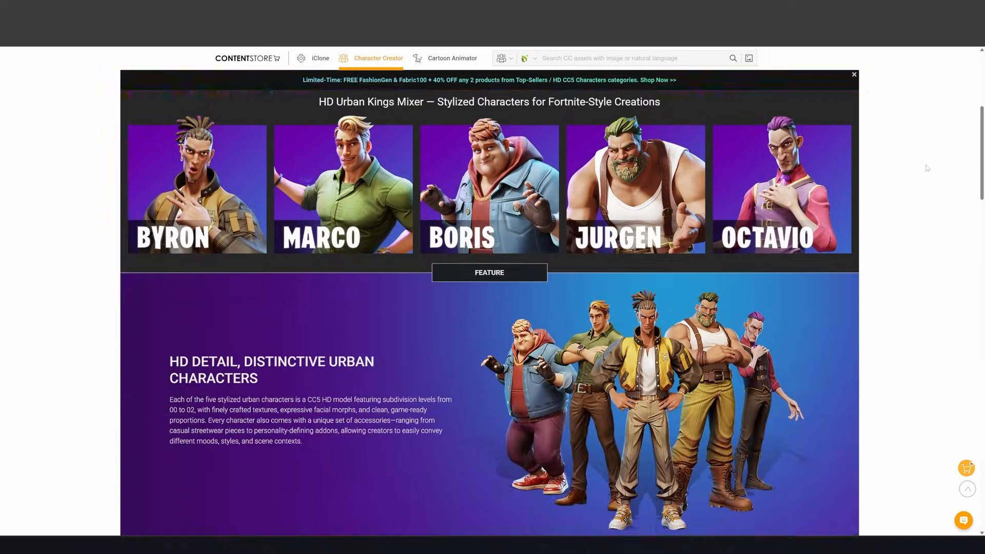